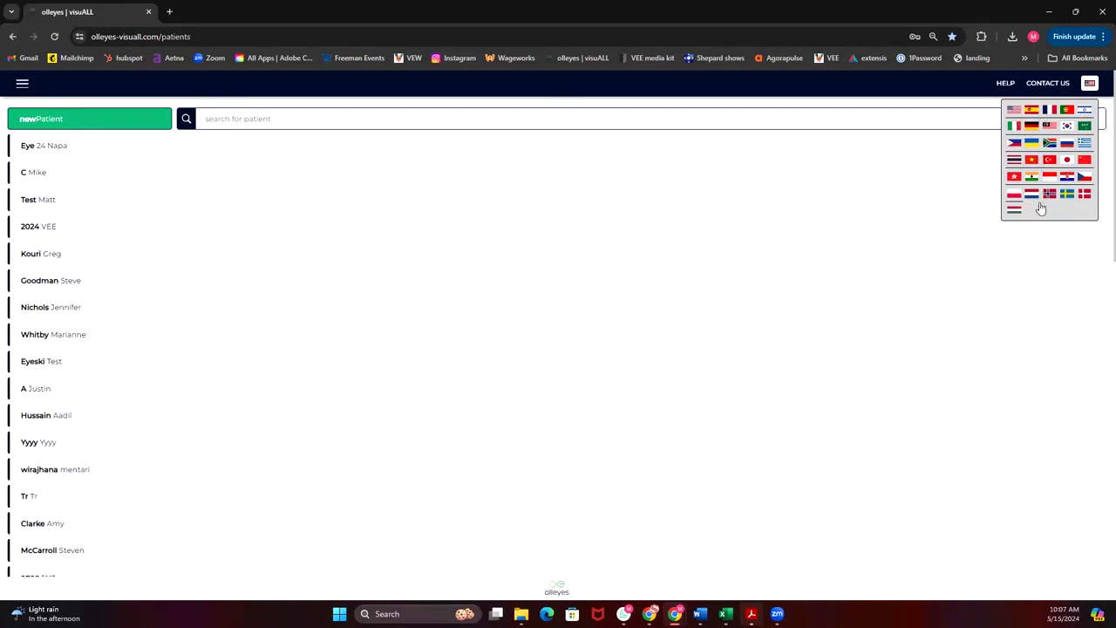
# Close the language selection, view the help page and the contact form, and return to the patient list.
pyautogui.click(1088, 84)
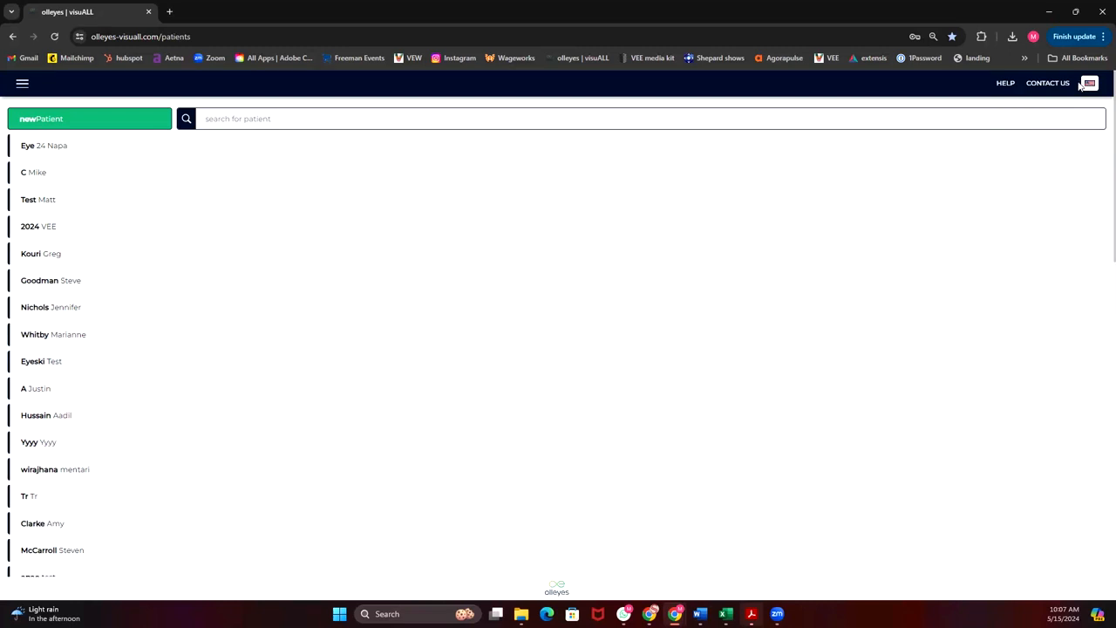
pyautogui.click(1008, 84)
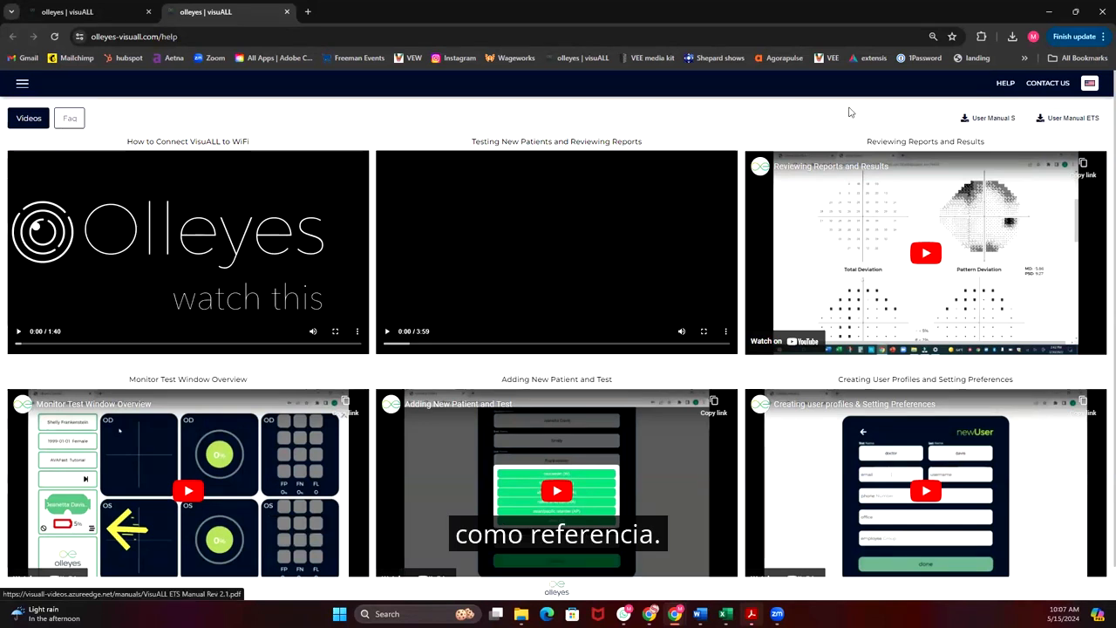
pyautogui.click(1044, 83)
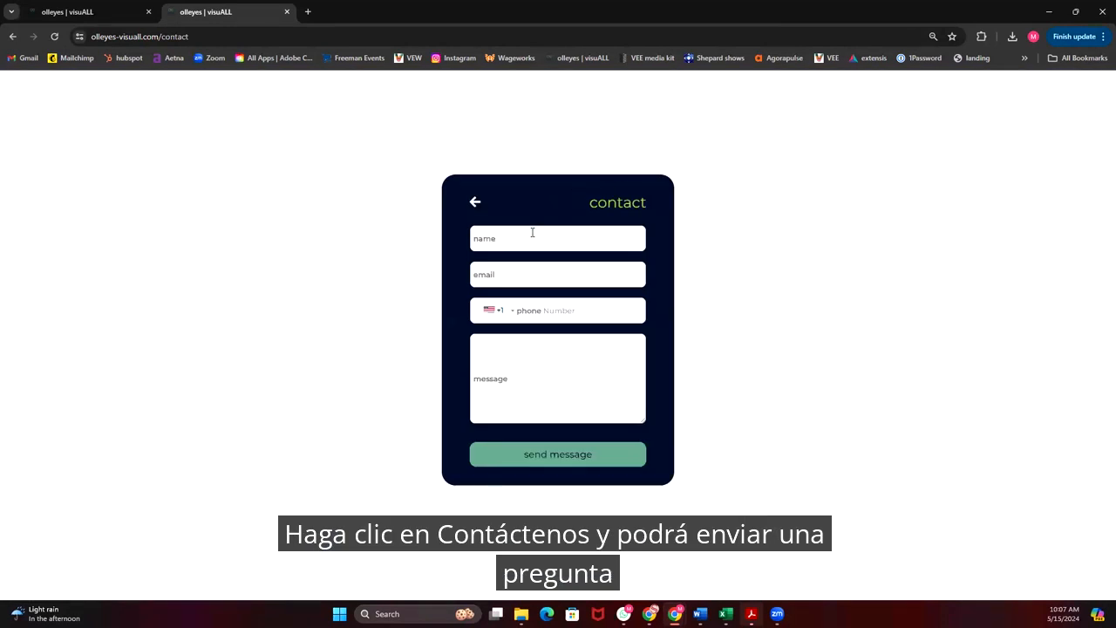
pyautogui.click(474, 201)
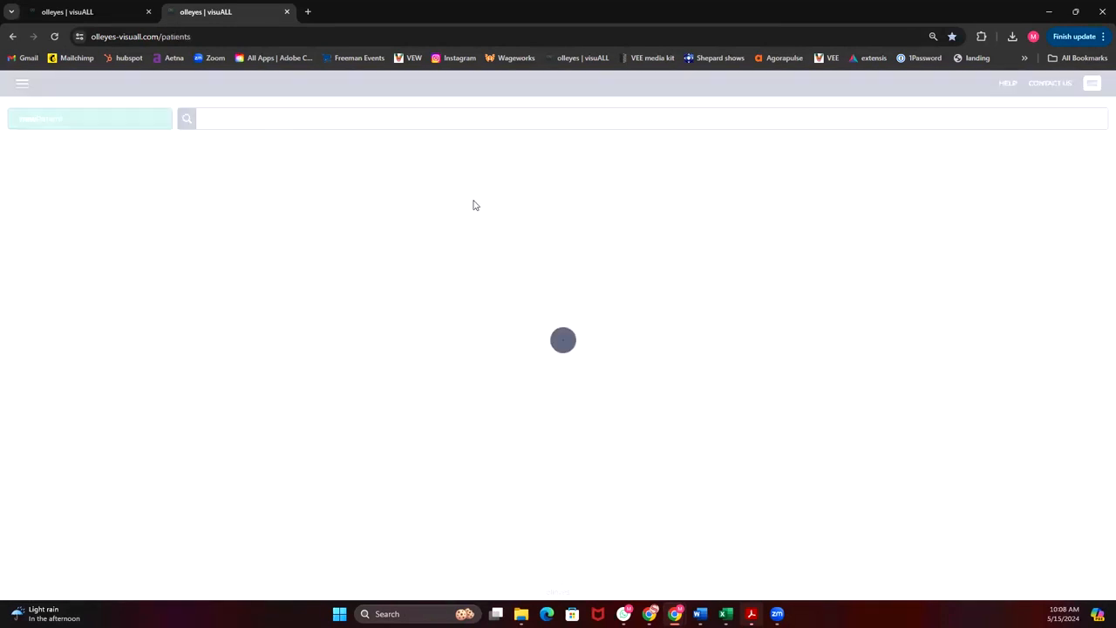
# Under Manage Offices, try to add a new office named Demo using the suggested saved address that starts with 35.
pyautogui.click(22, 85)
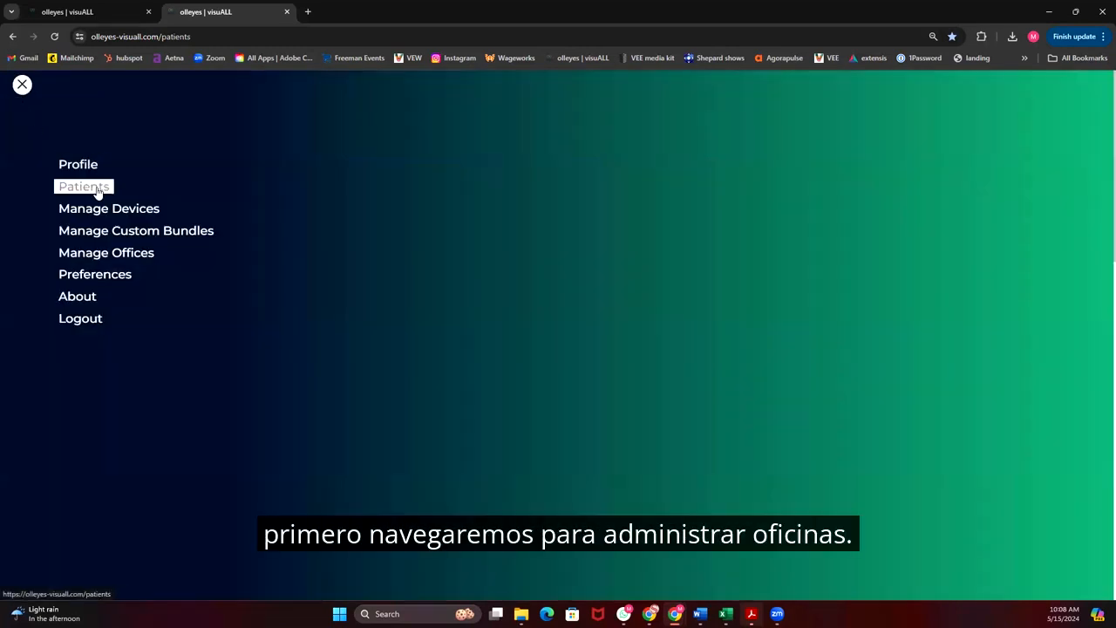
pyautogui.click(95, 255)
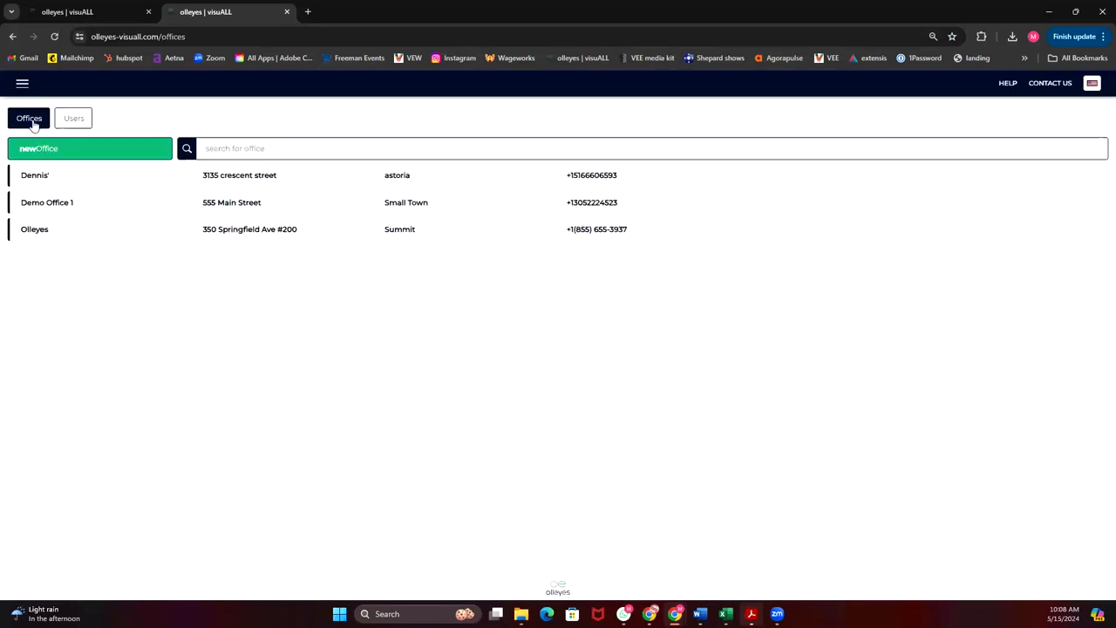
pyautogui.click(92, 149)
pyautogui.click(528, 216)
pyautogui.write('Demo')
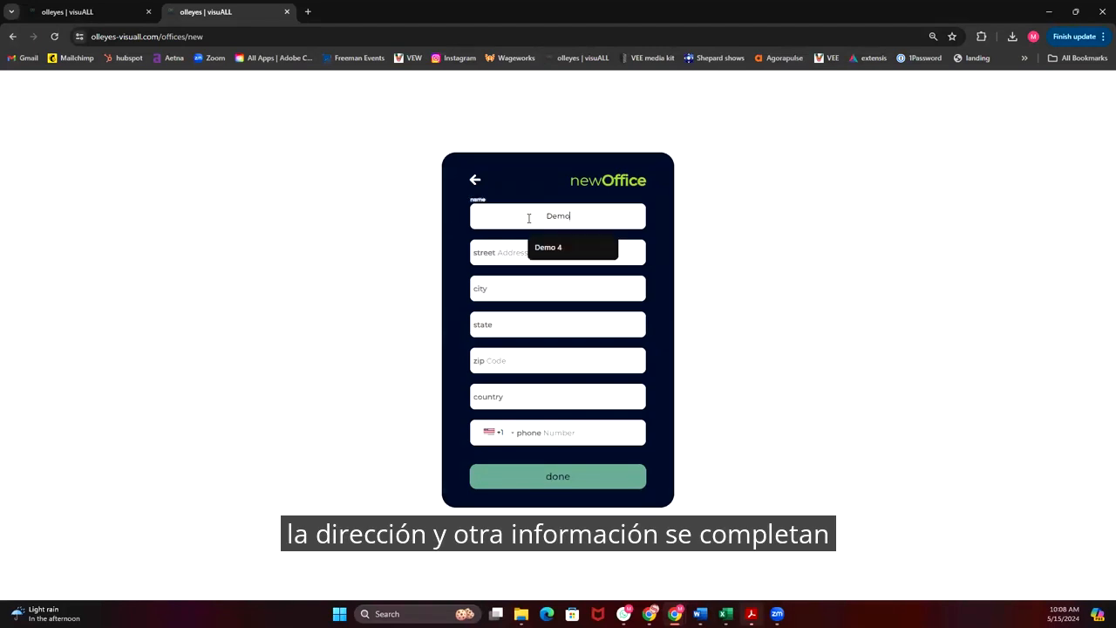
pyautogui.press('Tab')
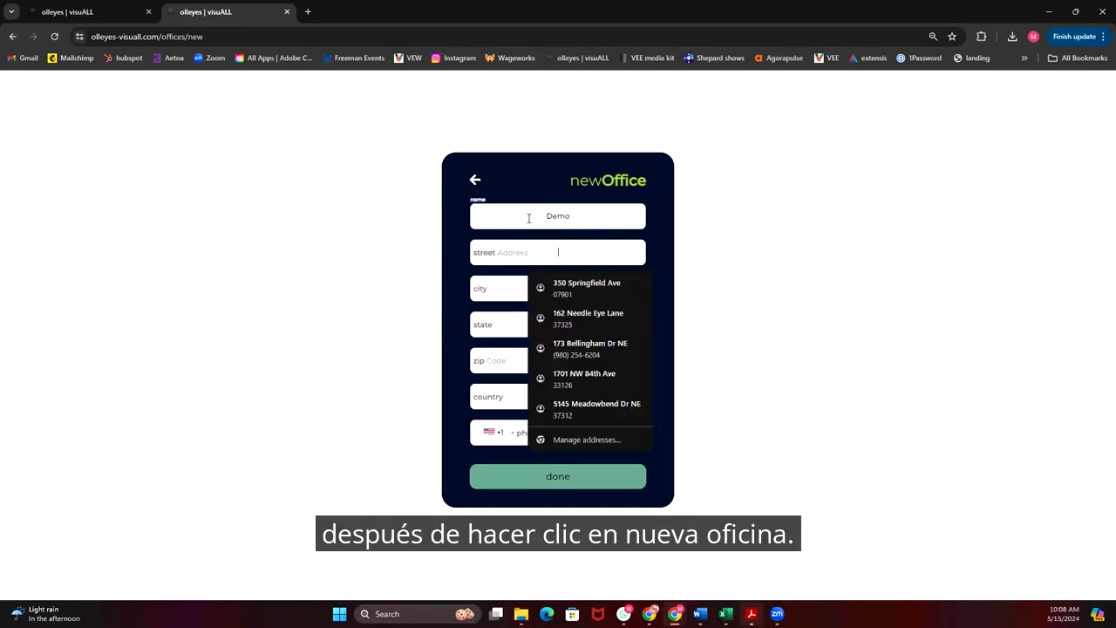
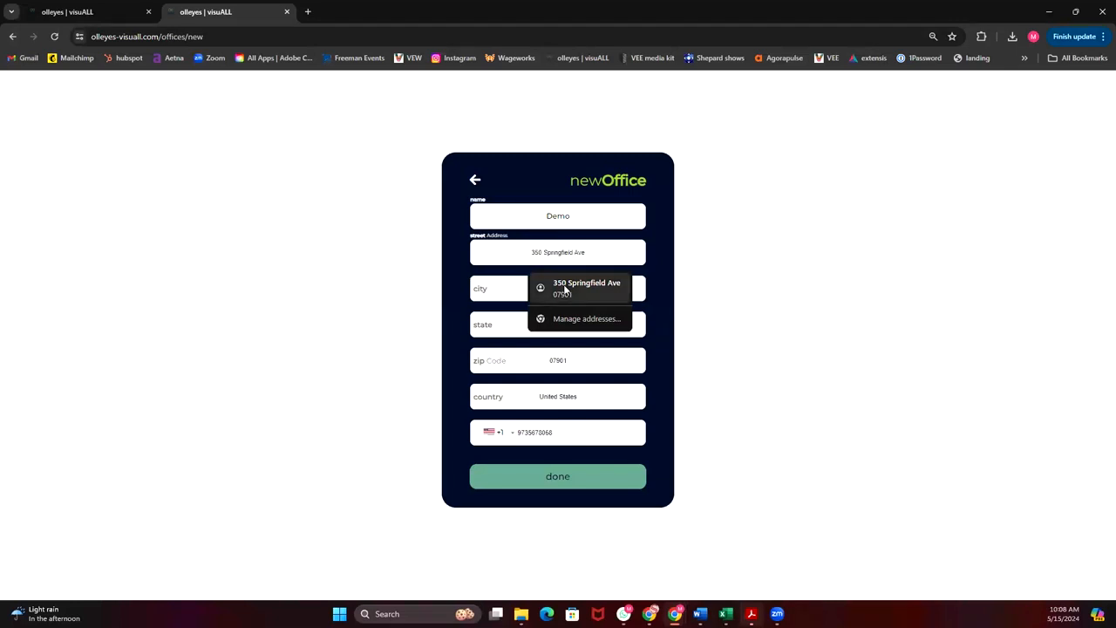
pyautogui.click(564, 288)
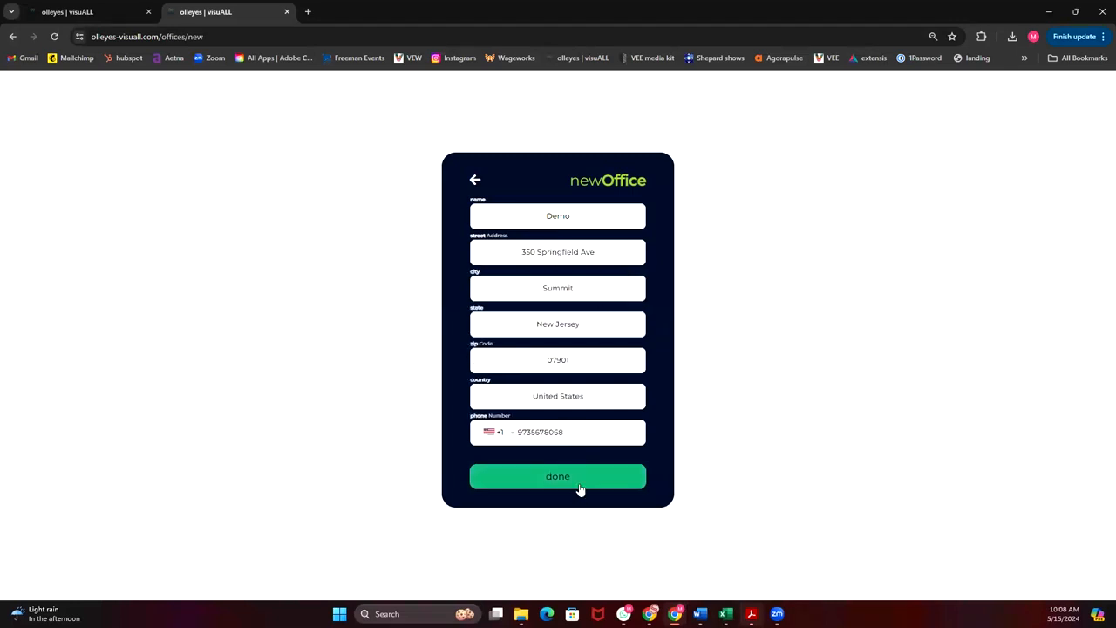
pyautogui.click(579, 486)
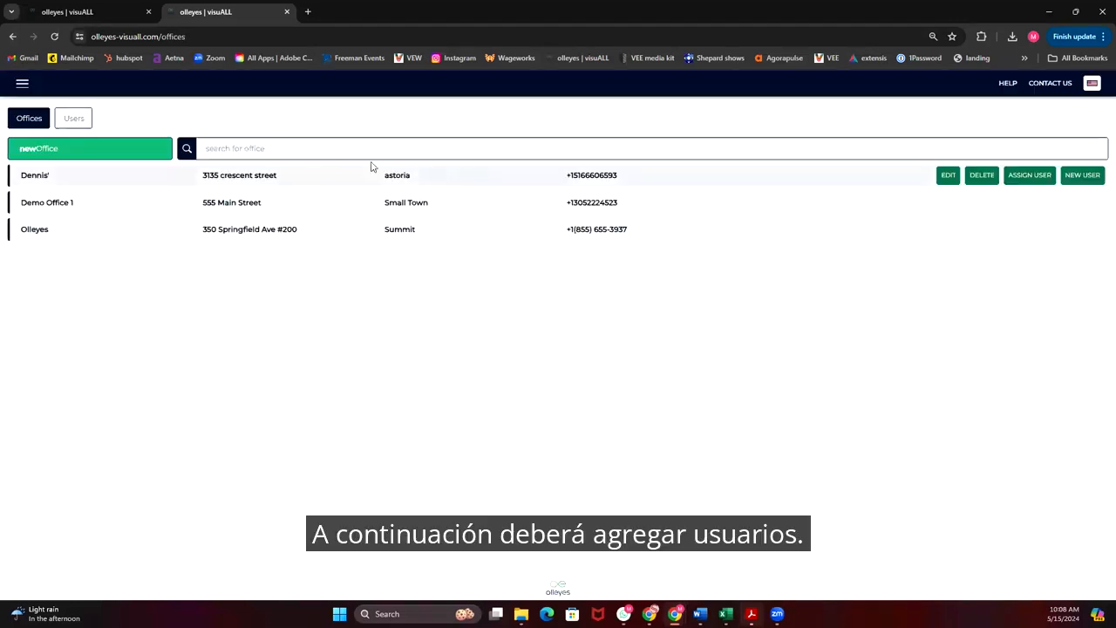
# Start a new user and fill in the first name, last name and email fields.
pyautogui.click(77, 120)
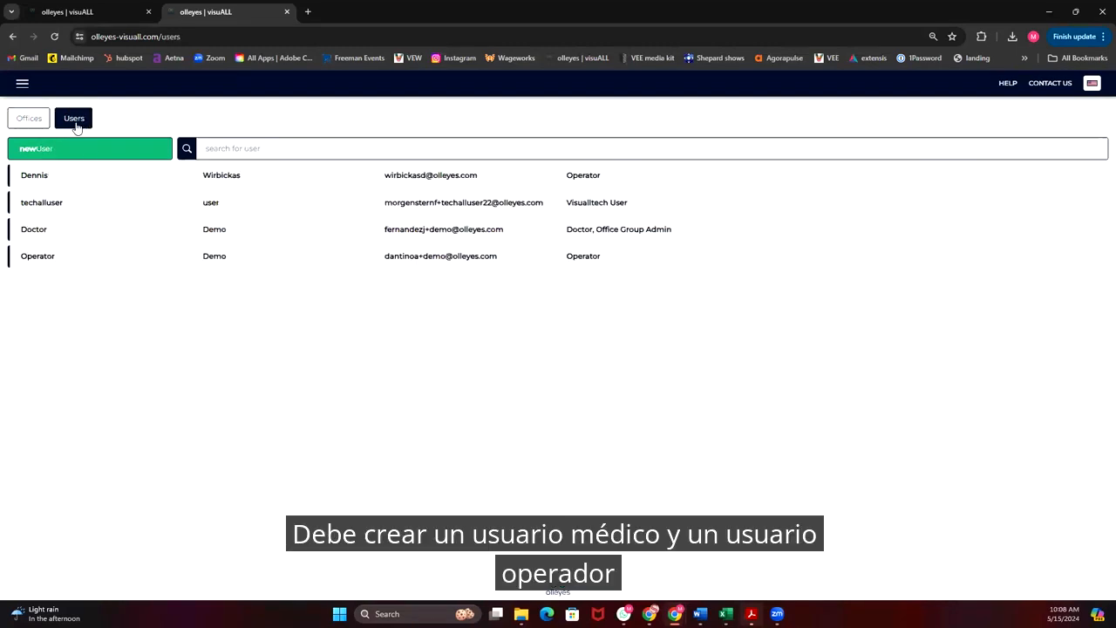
pyautogui.click(91, 154)
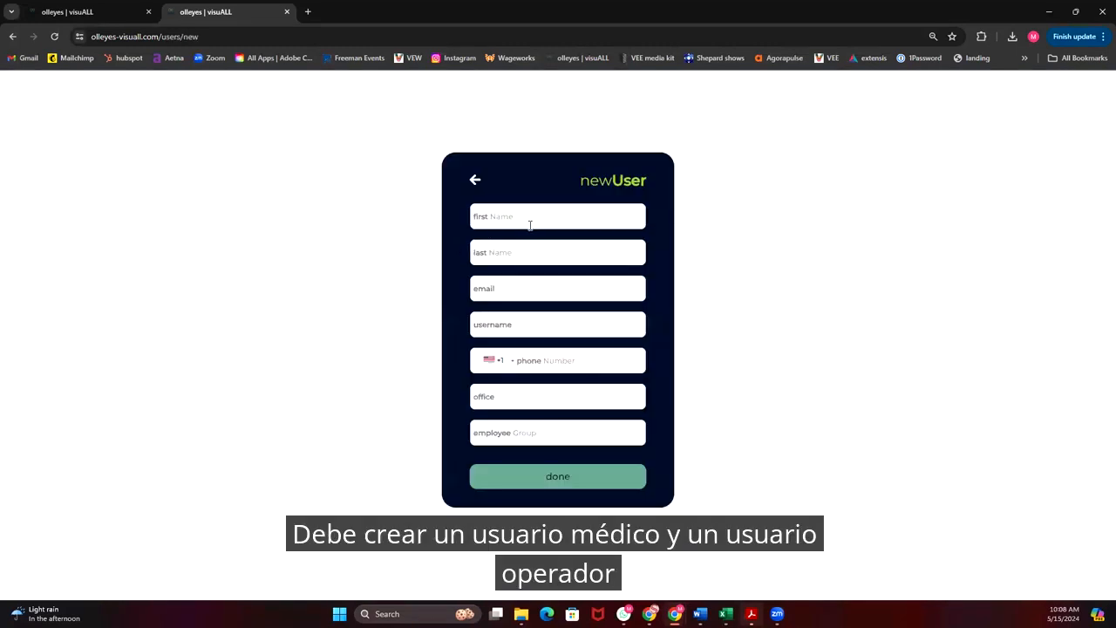
pyautogui.click(550, 216)
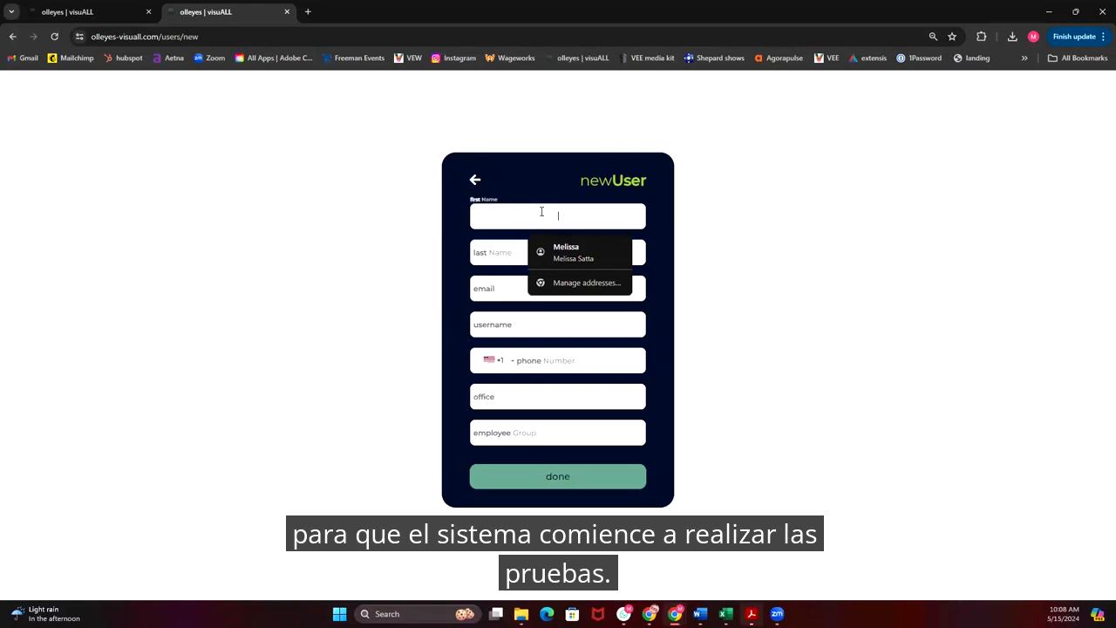
pyautogui.write('Nice')
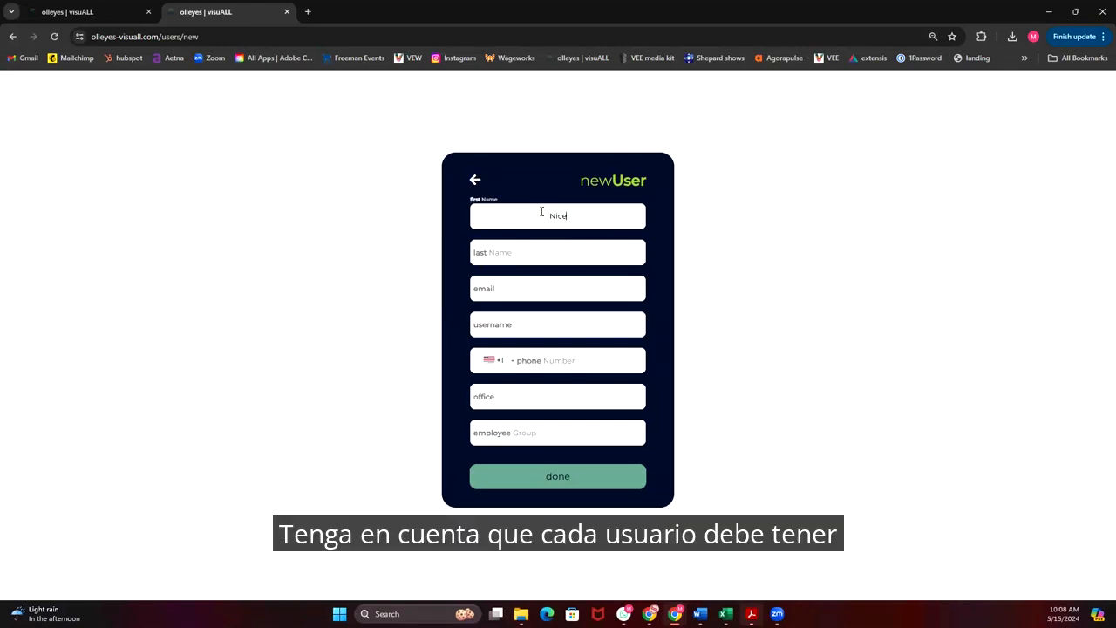
pyautogui.press('Tab')
pyautogui.write('Tech')
pyautogui.press('Tab')
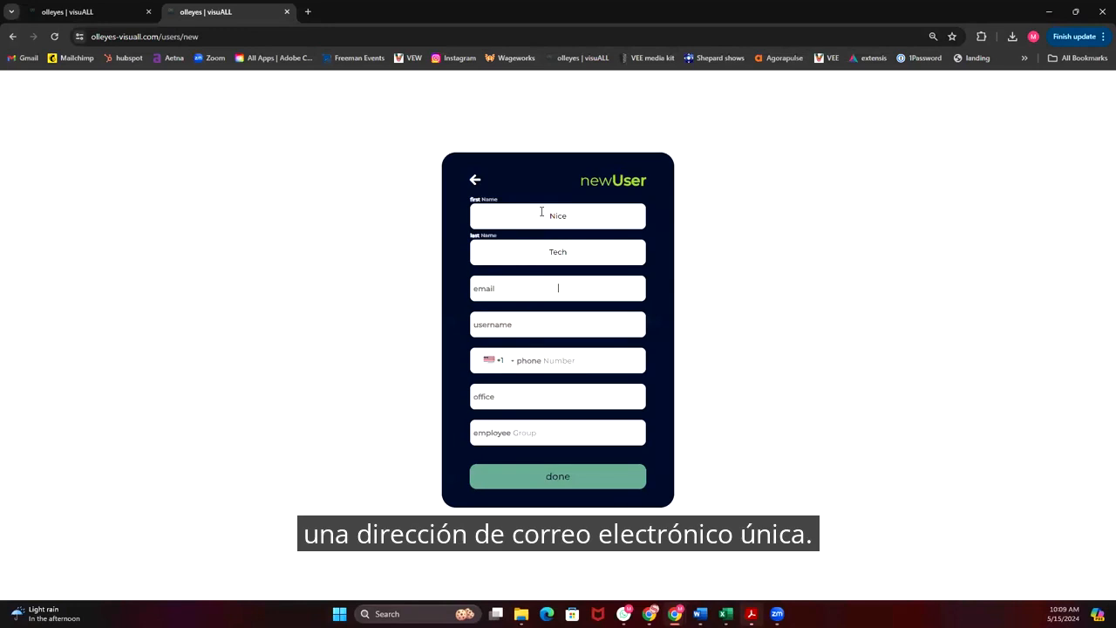
pyautogui.write('email')
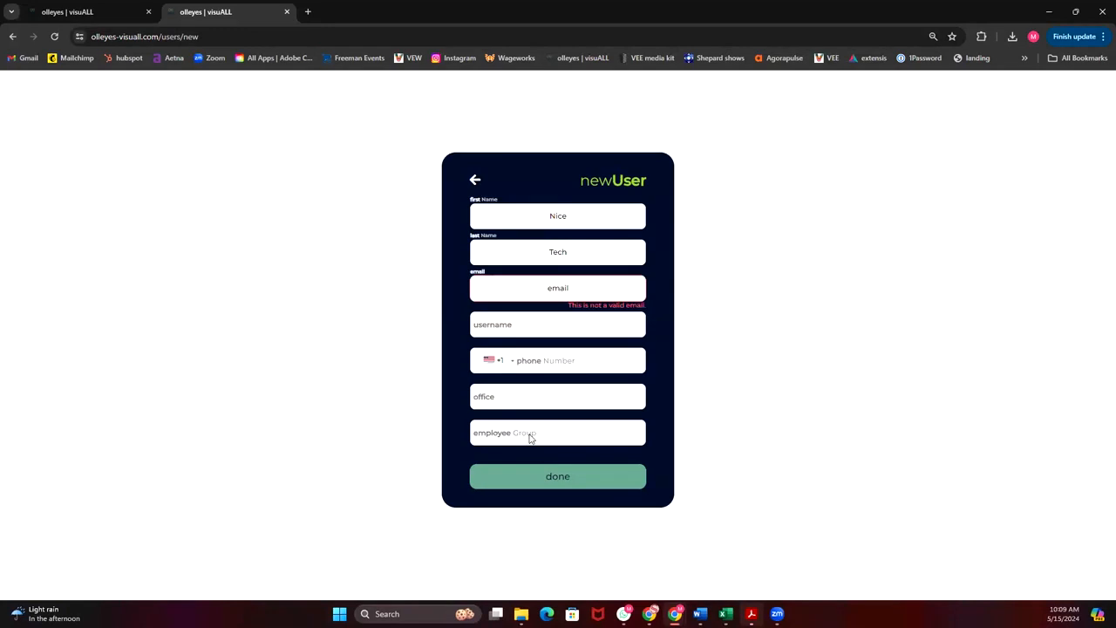
# Show the employee group choices for the new user and leave the form without saving.
pyautogui.click(531, 440)
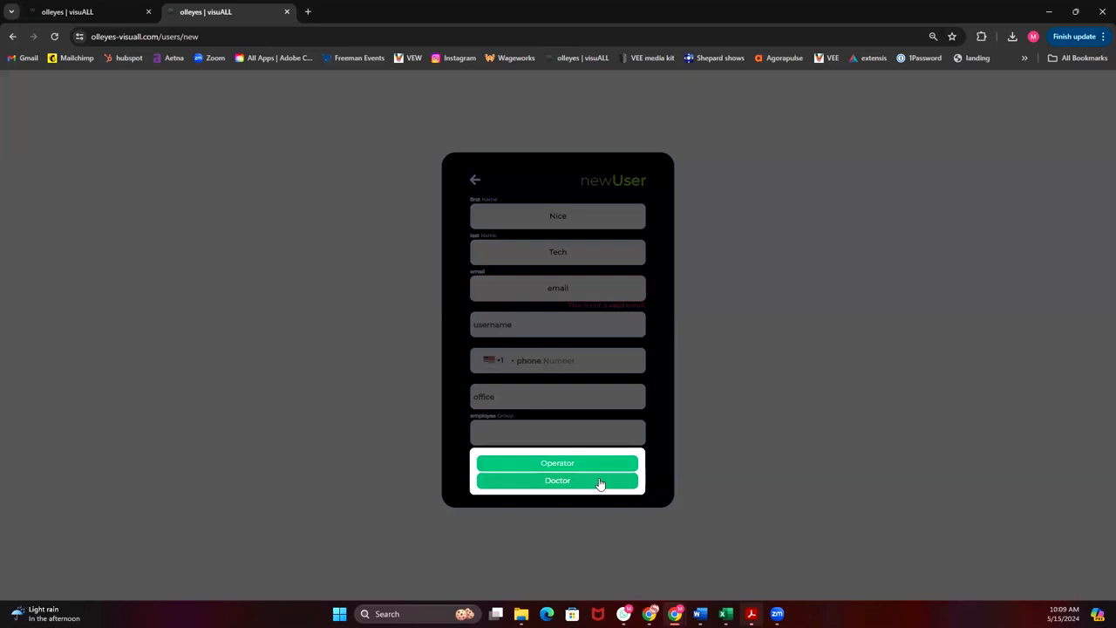
pyautogui.click(476, 181)
pyautogui.click(476, 182)
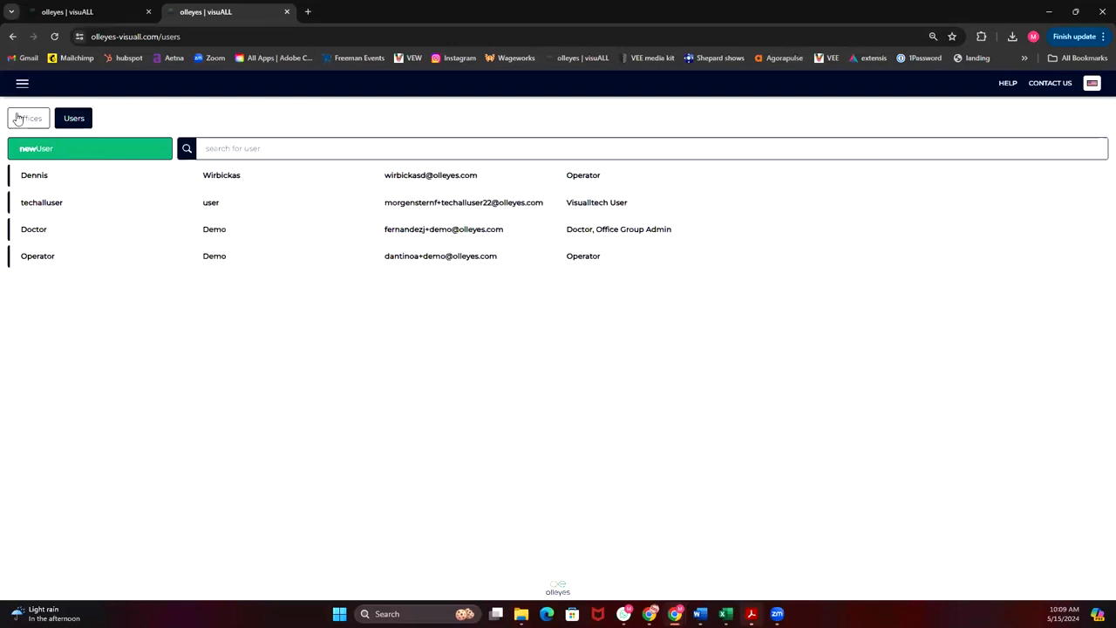
# Try deselecting the first office in the first listed user's office assignments and leave without saving.
pyautogui.moveTo(967, 178)
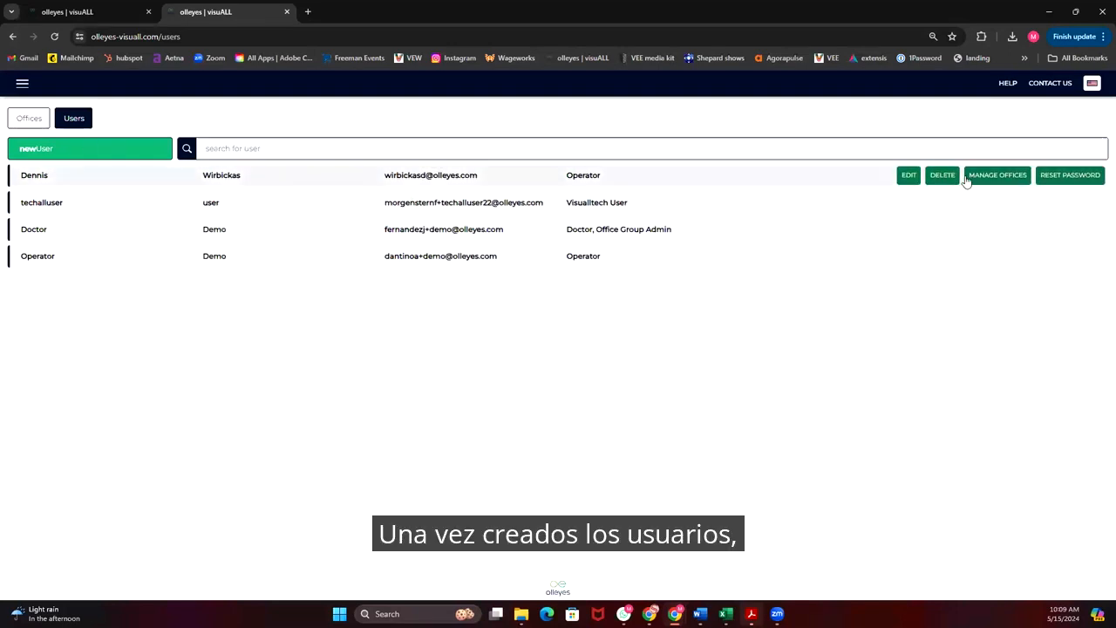
pyautogui.click(1011, 178)
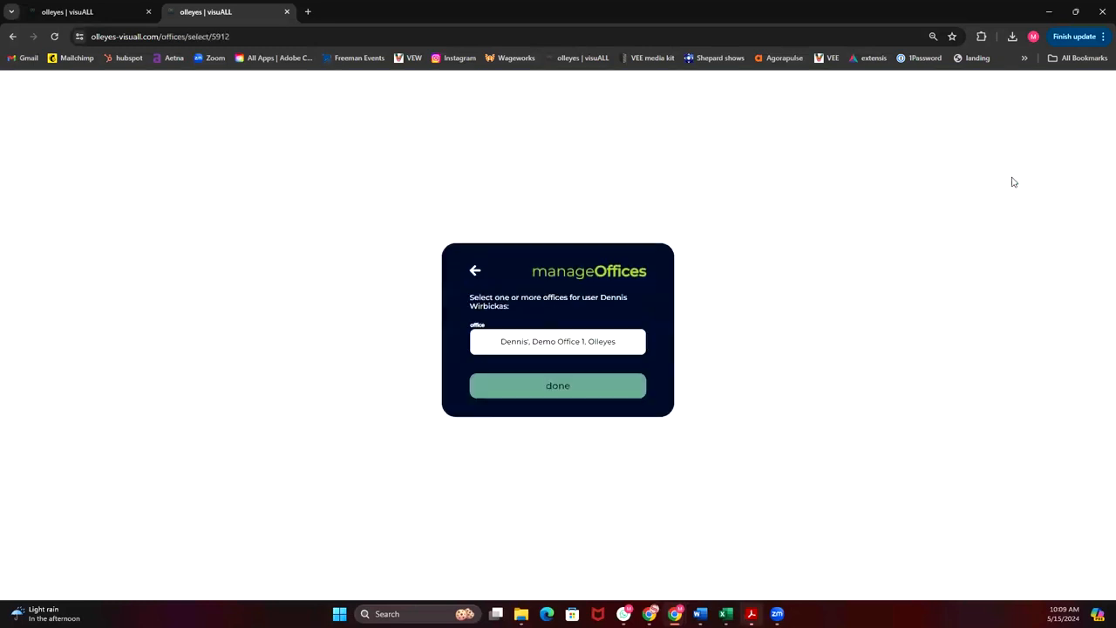
pyautogui.click(572, 349)
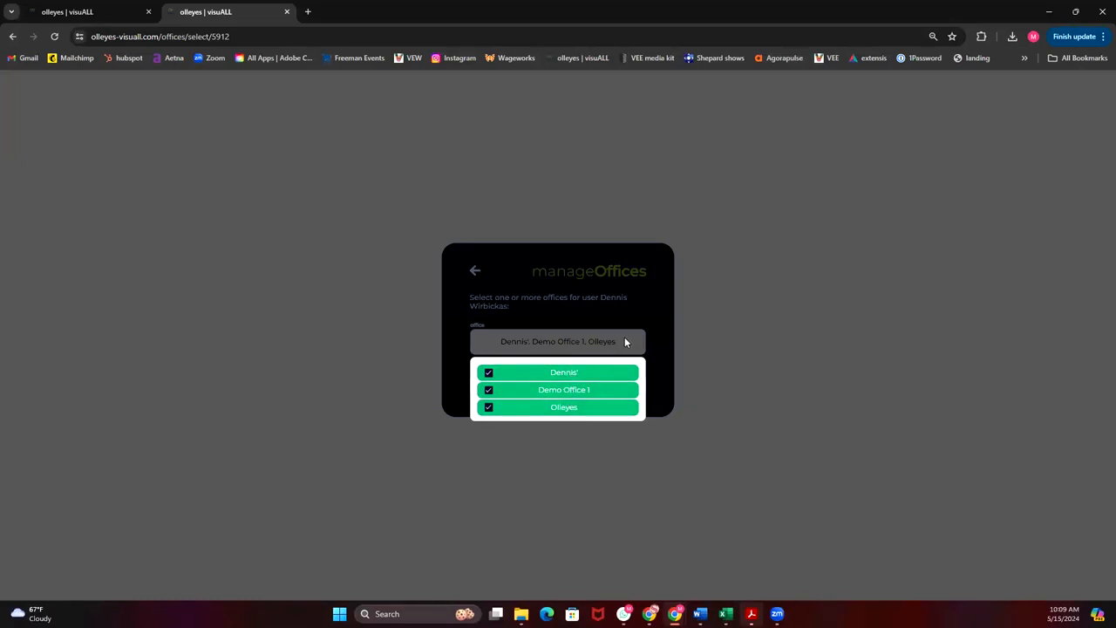
pyautogui.click(611, 369)
pyautogui.click(632, 302)
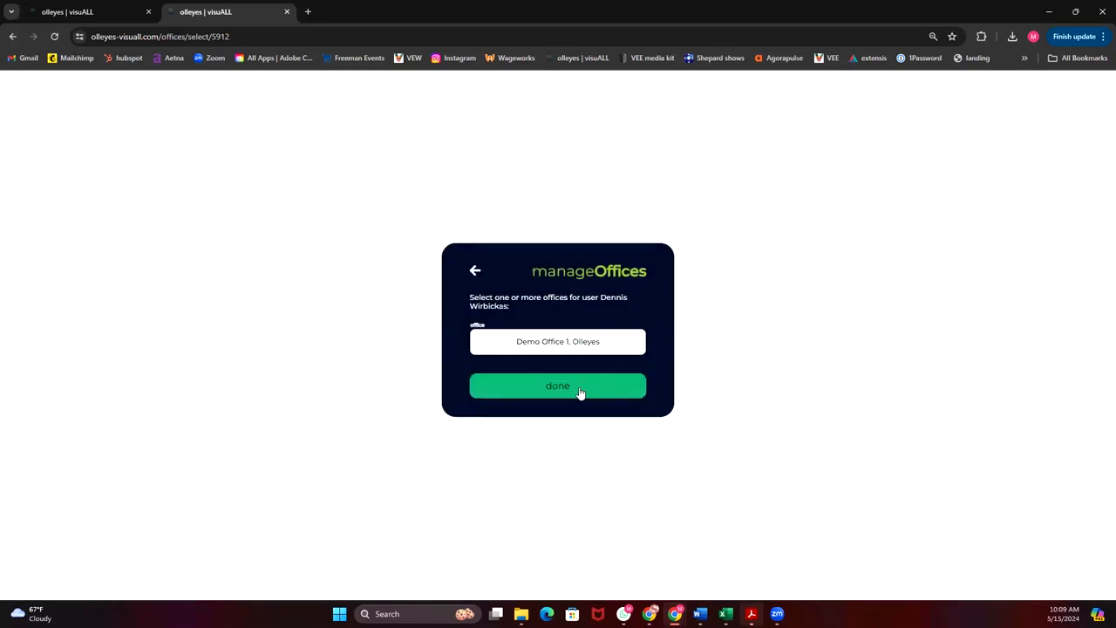
pyautogui.click(475, 272)
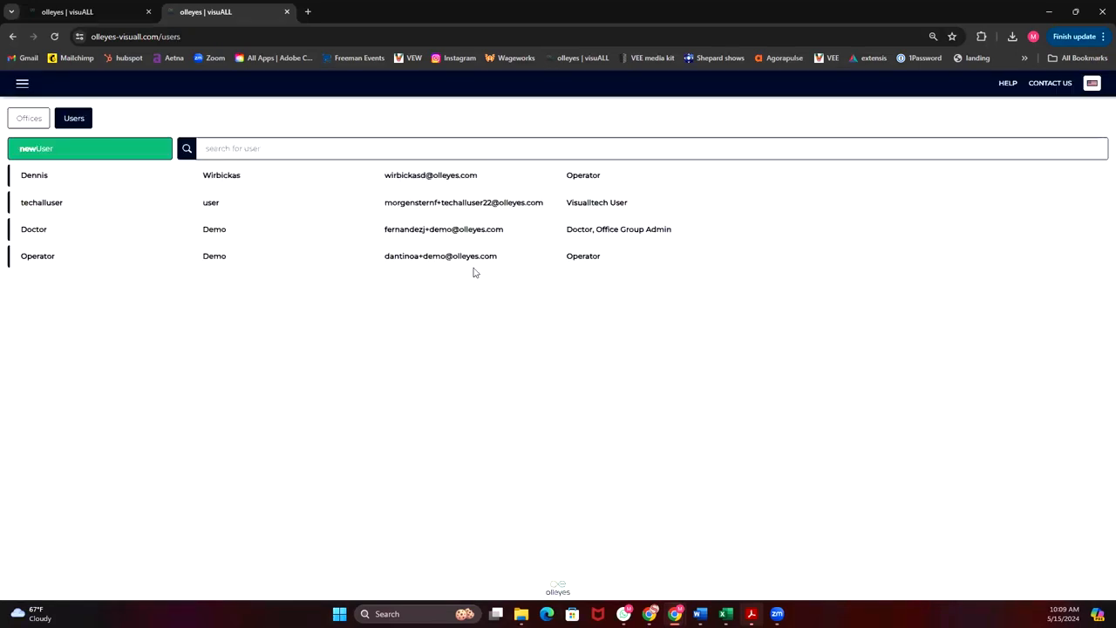
# Try assigning the demo doctor user to the first office in the office list and leave without saving.
pyautogui.click(27, 121)
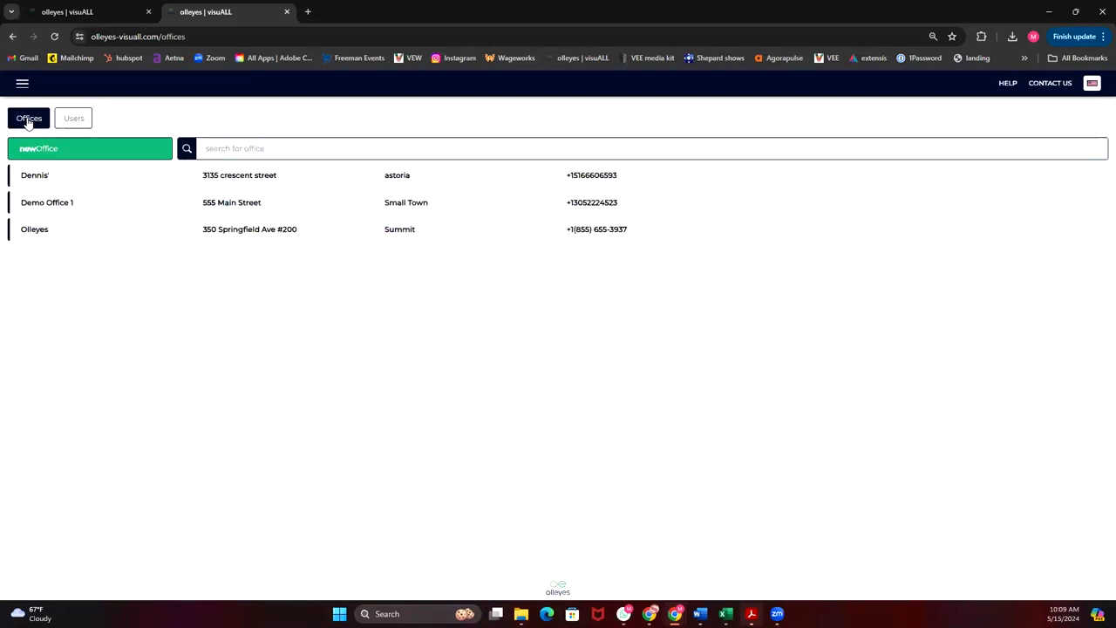
pyautogui.moveTo(984, 172)
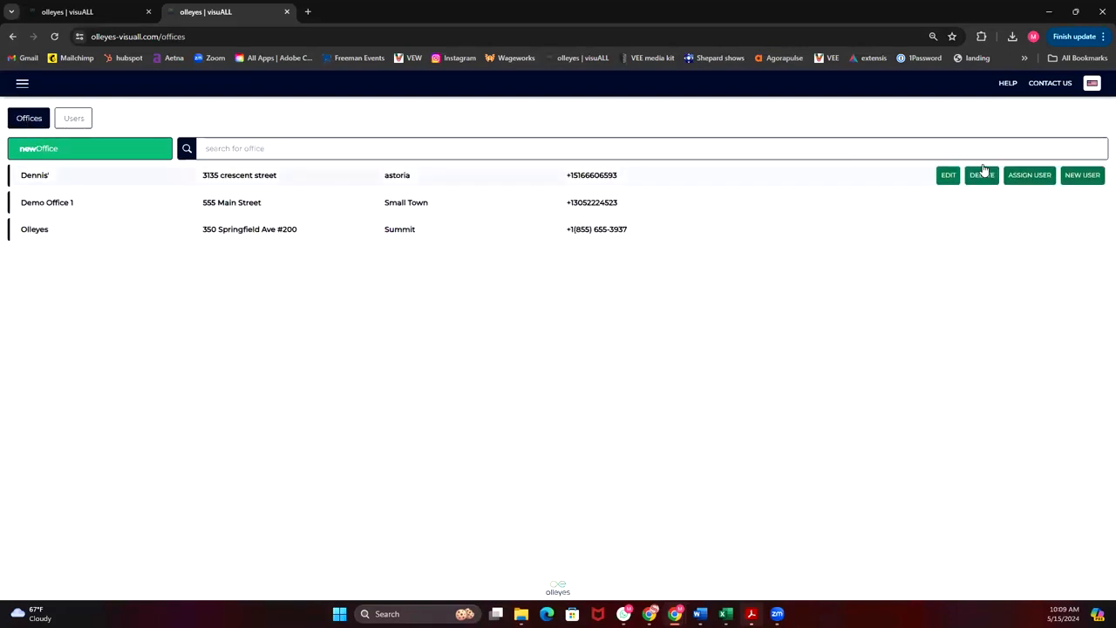
pyautogui.click(1030, 176)
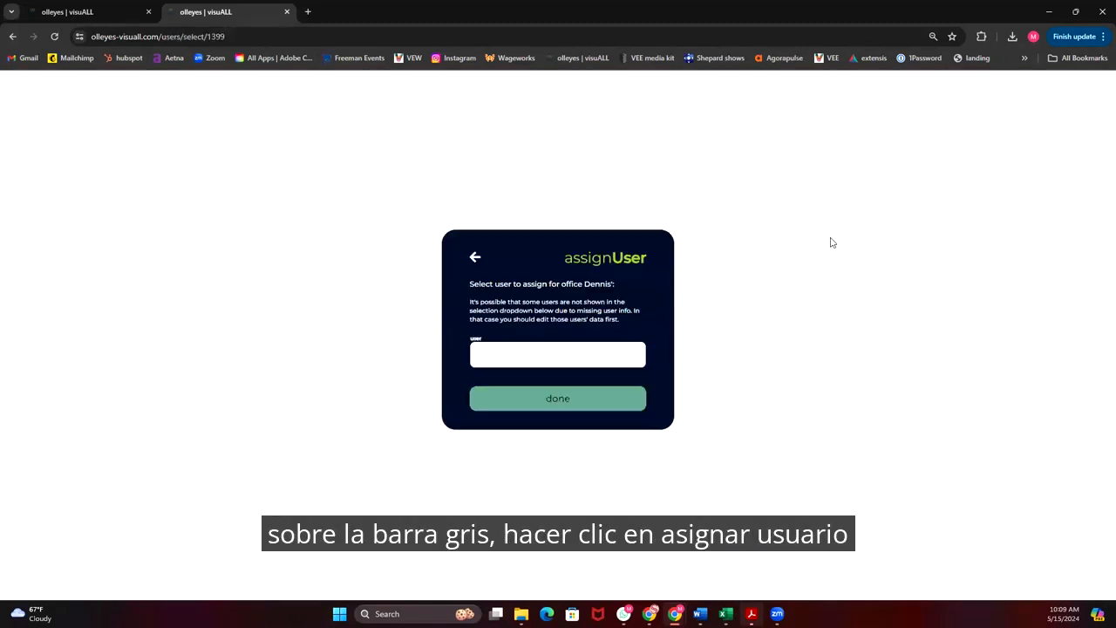
pyautogui.click(598, 354)
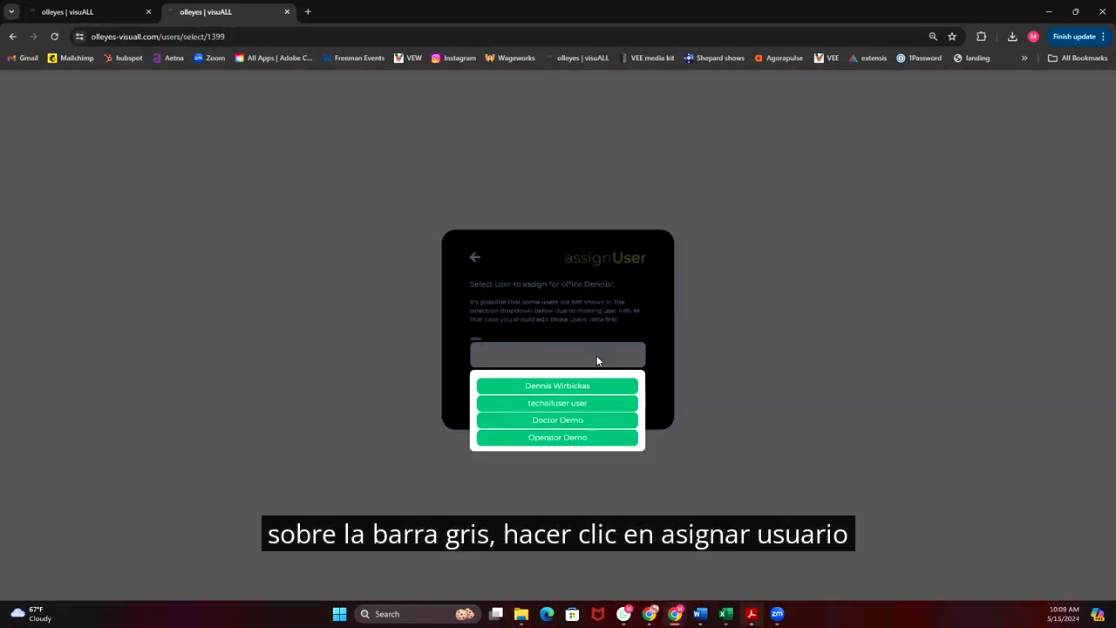
pyautogui.click(570, 420)
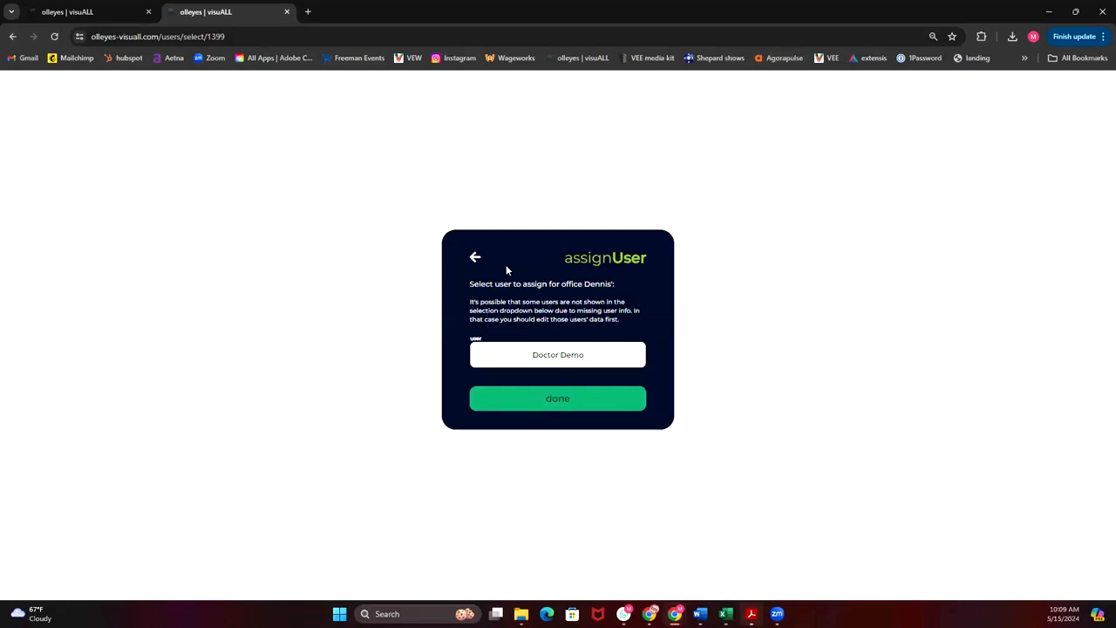
pyautogui.click(475, 260)
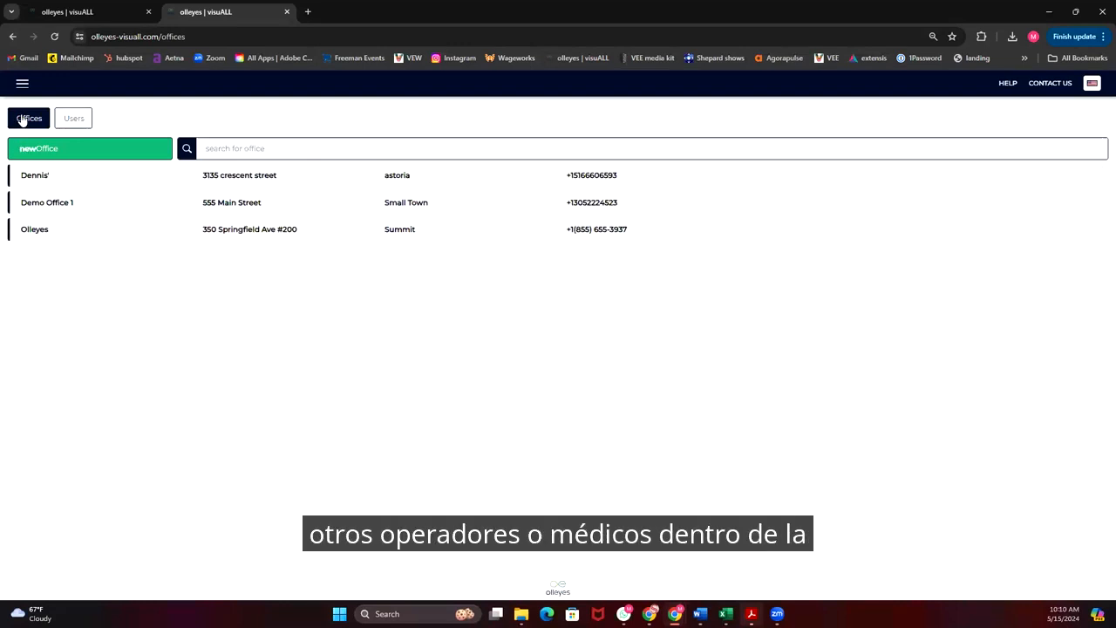
# Start a new device in device management and name it "Our Visuall".
pyautogui.click(22, 86)
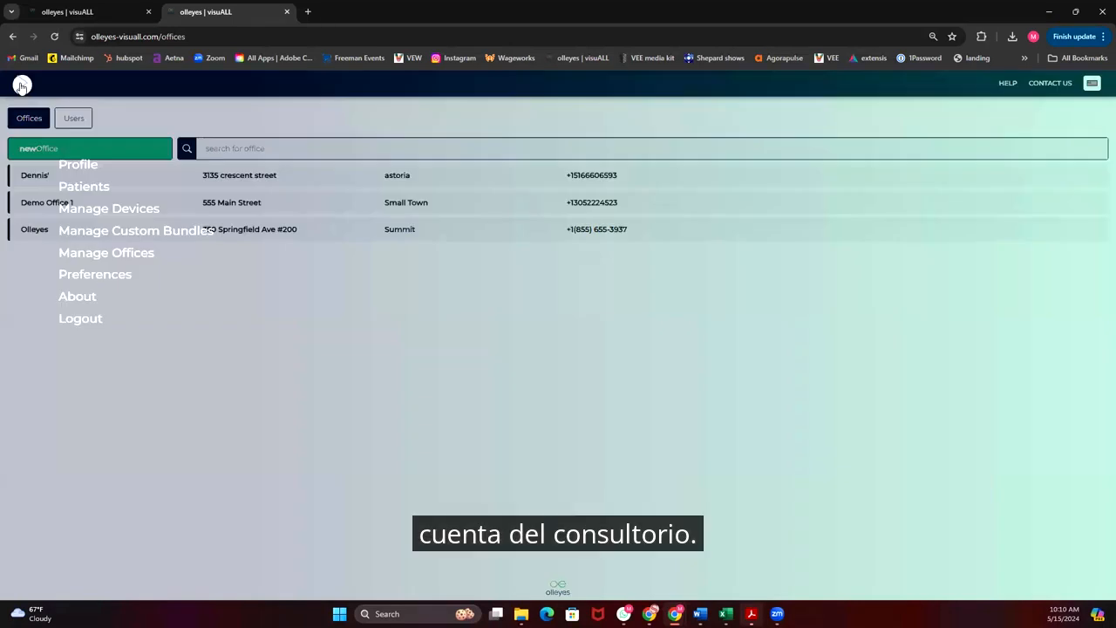
pyautogui.click(129, 211)
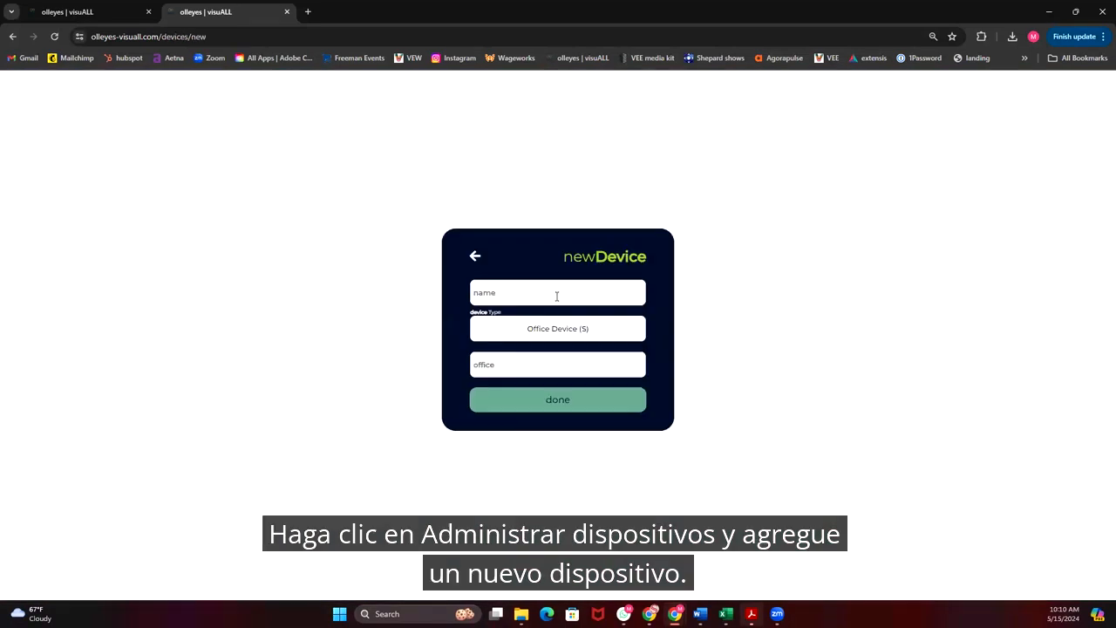
pyautogui.click(557, 294)
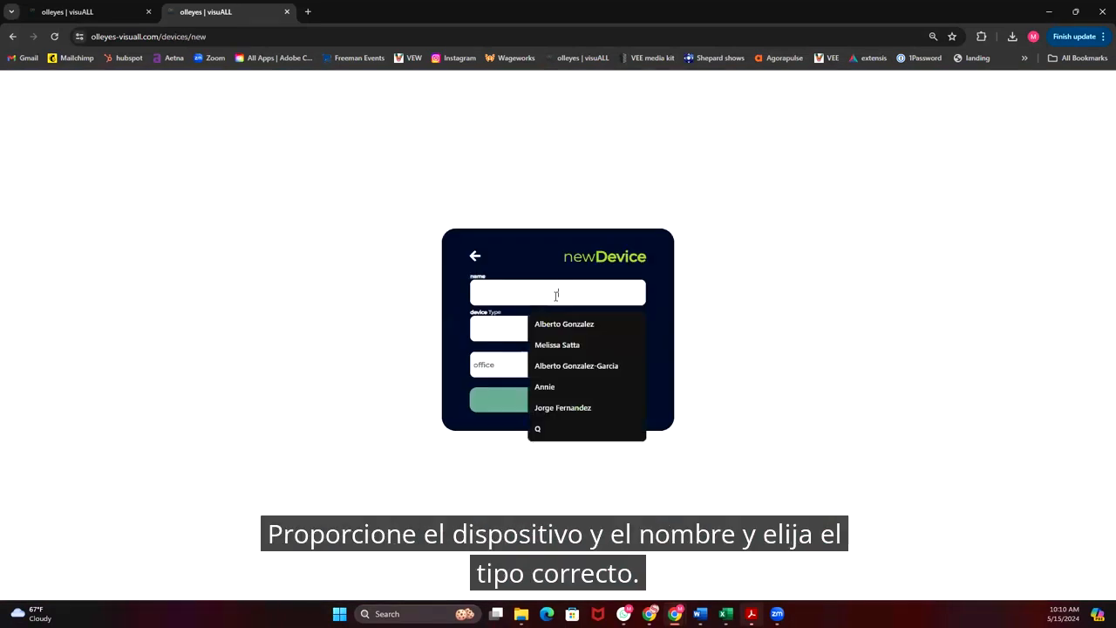
pyautogui.write('Qur')
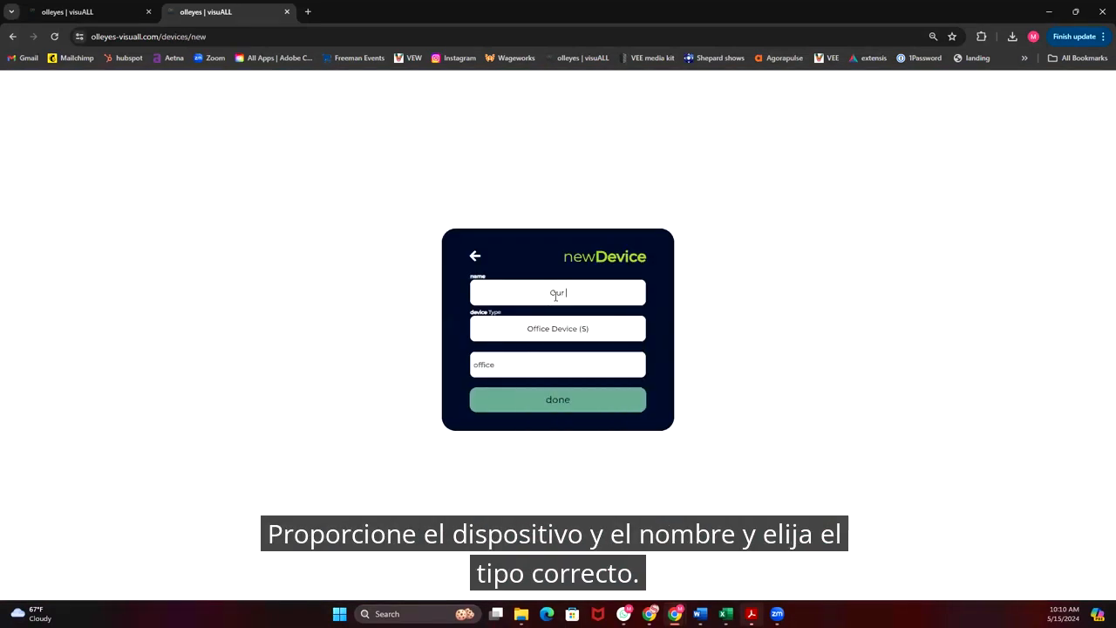
pyautogui.write(' Visuall')
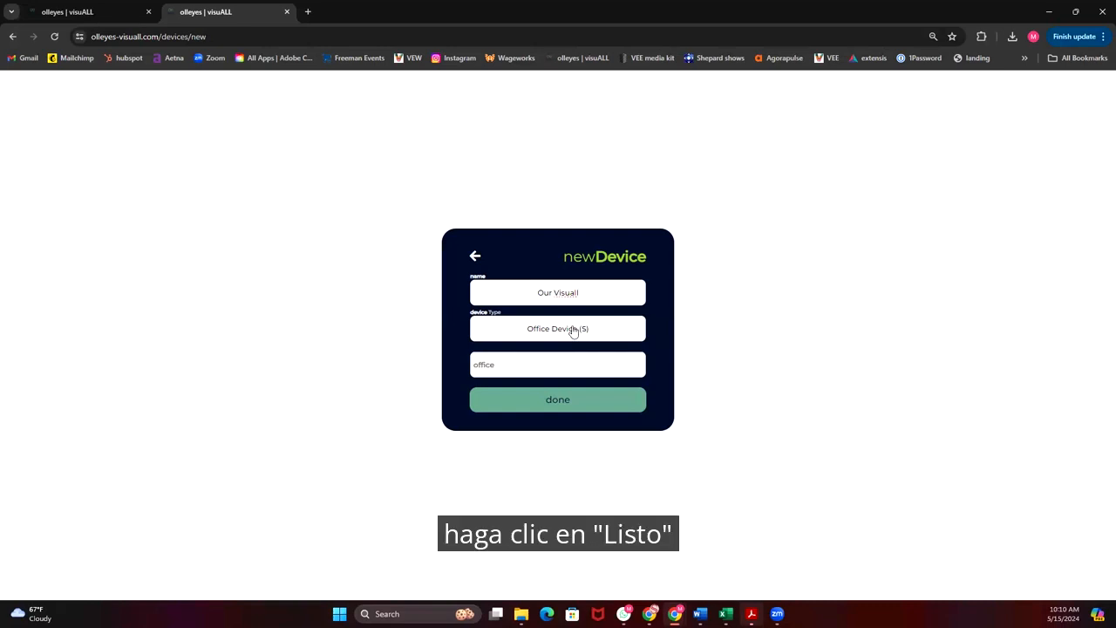
# Assign the new device to the first listed office and save it.
pyautogui.click(553, 366)
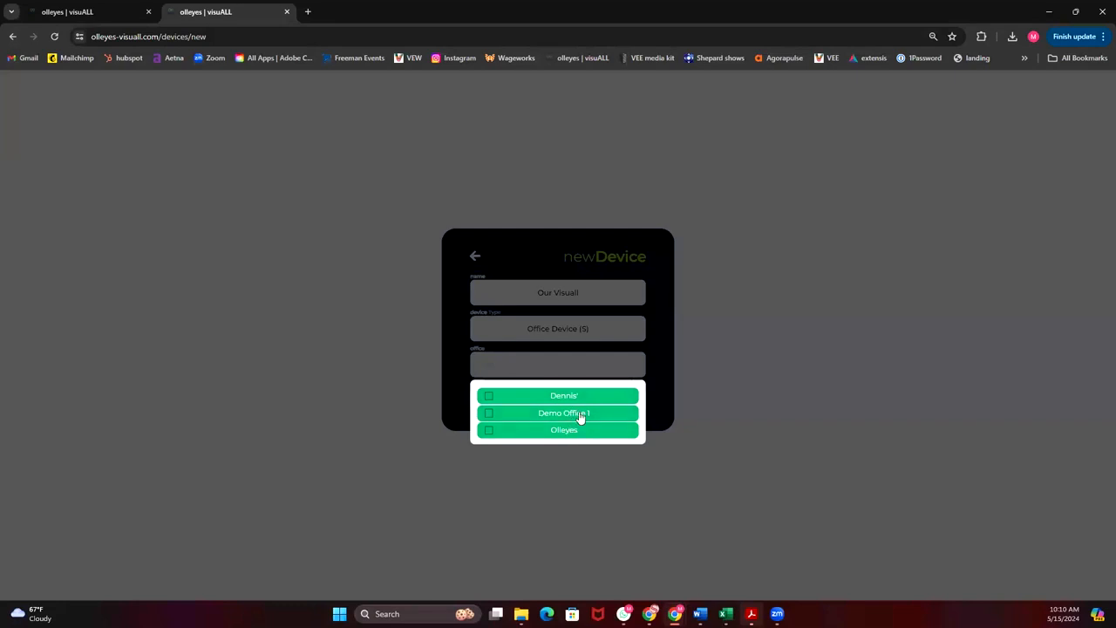
pyautogui.click(600, 398)
pyautogui.click(660, 347)
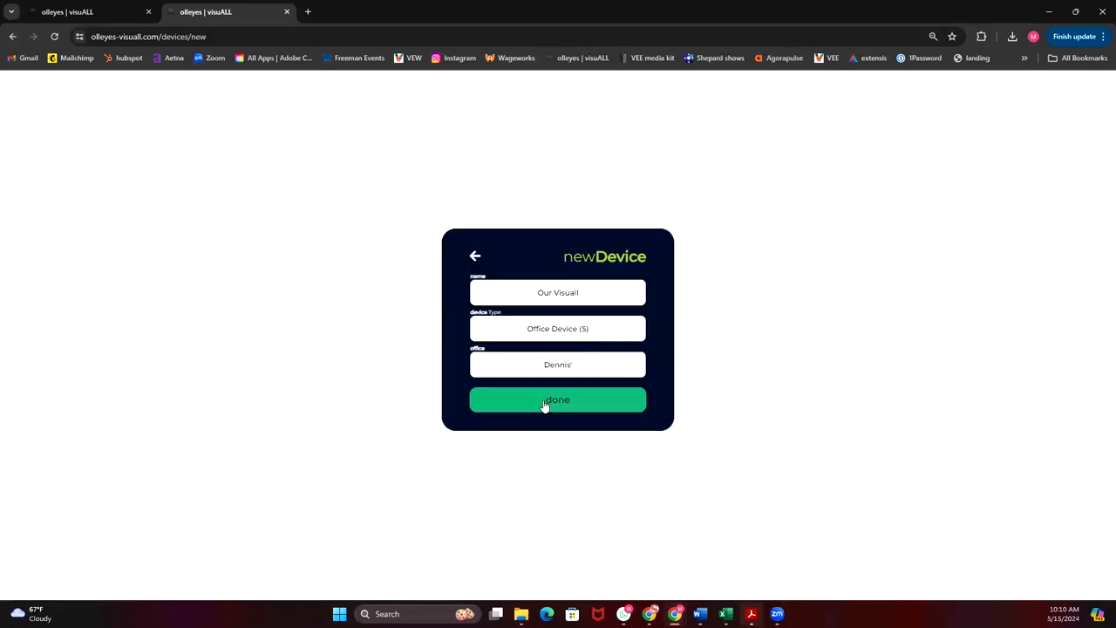
pyautogui.click(544, 405)
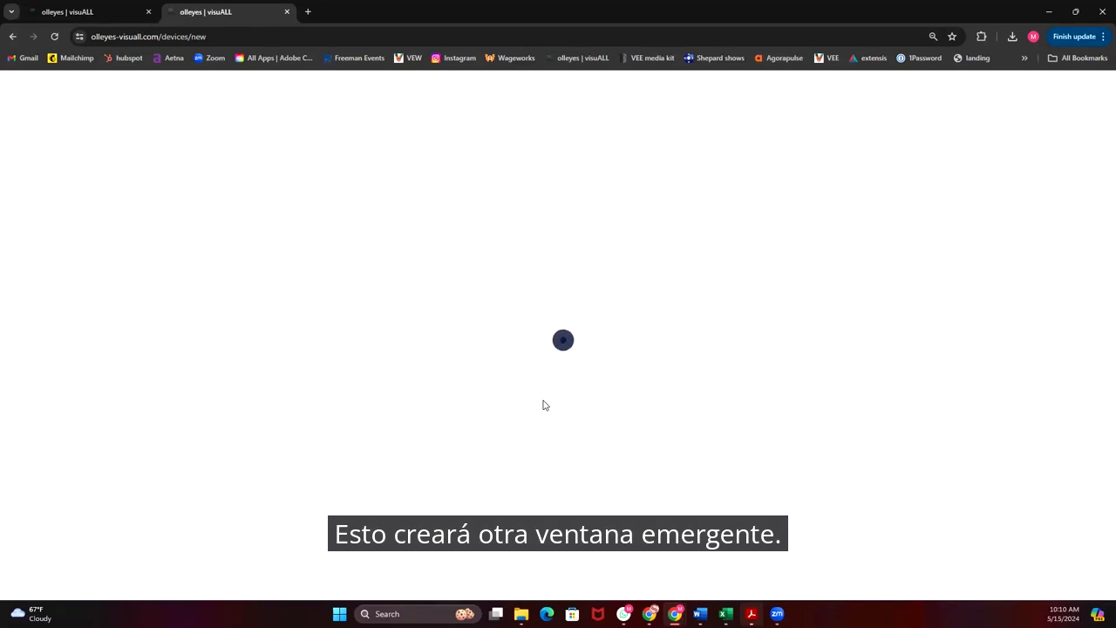
# Highlight the new device's pairing code and return to the device list to examine its claim status.
pyautogui.moveTo(525, 366); pyautogui.dragTo(472, 365)
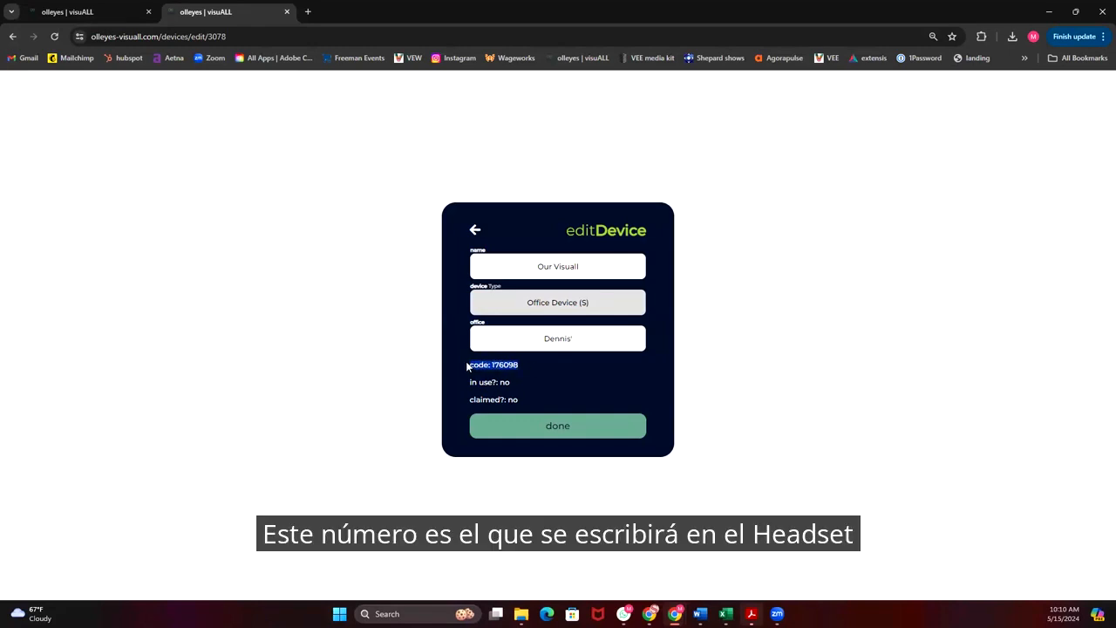
pyautogui.click(528, 357)
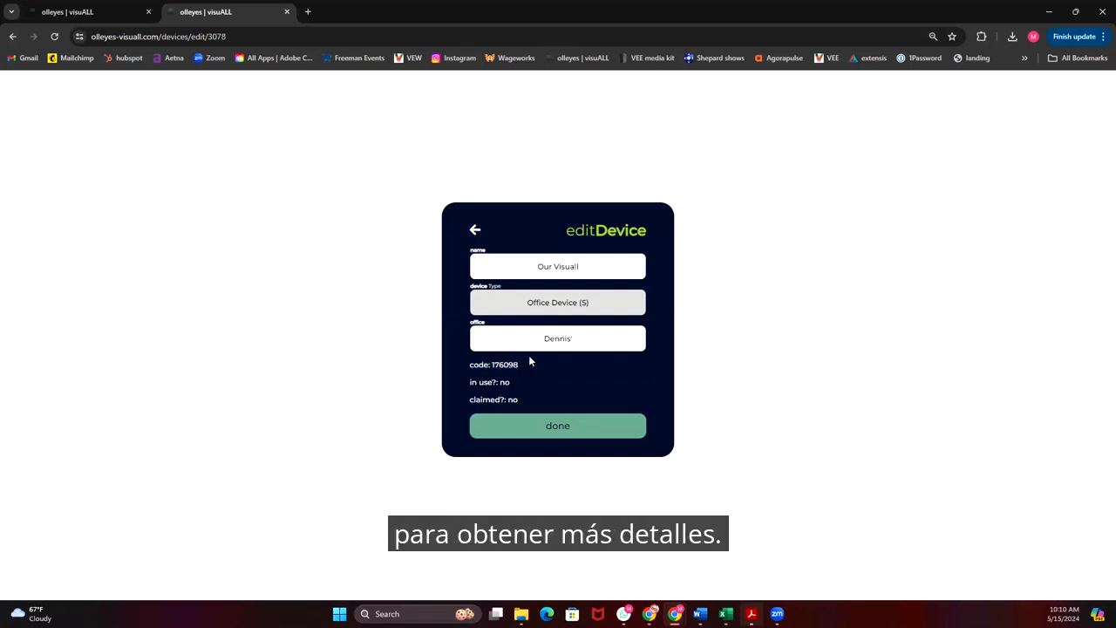
pyautogui.click(475, 231)
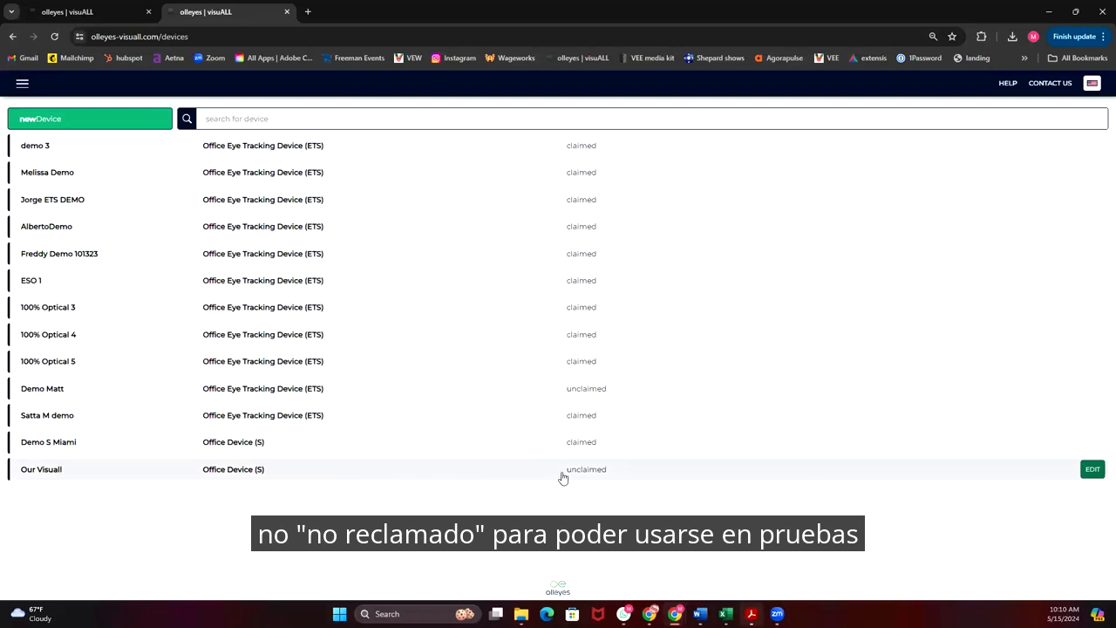
# Open the own profile's user settings for editing, show the username field and leave without saving.
pyautogui.click(21, 83)
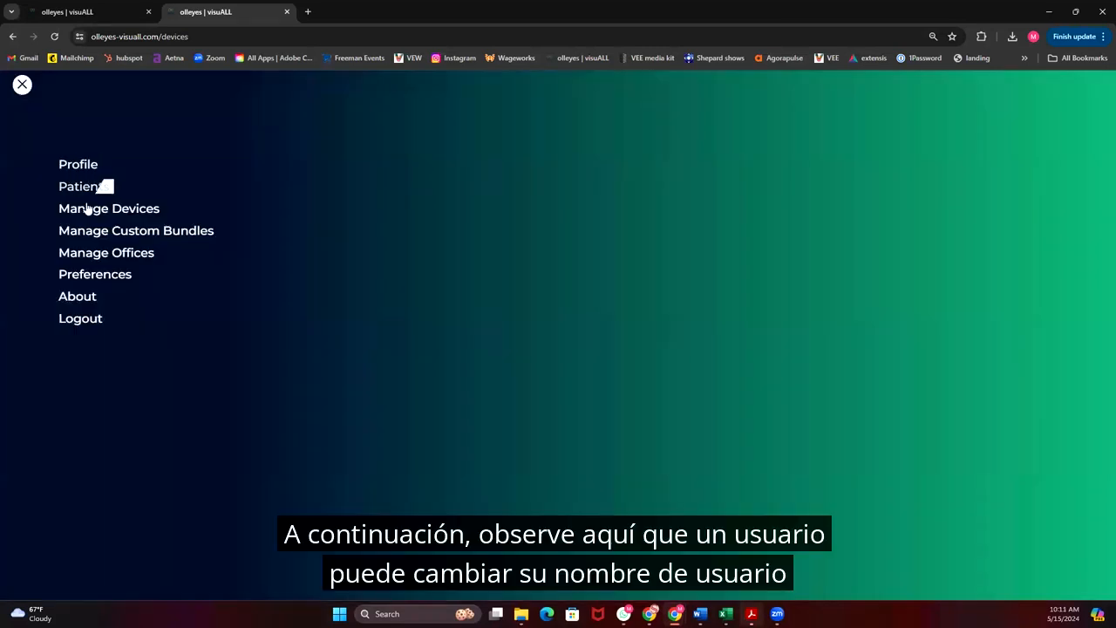
pyautogui.click(85, 166)
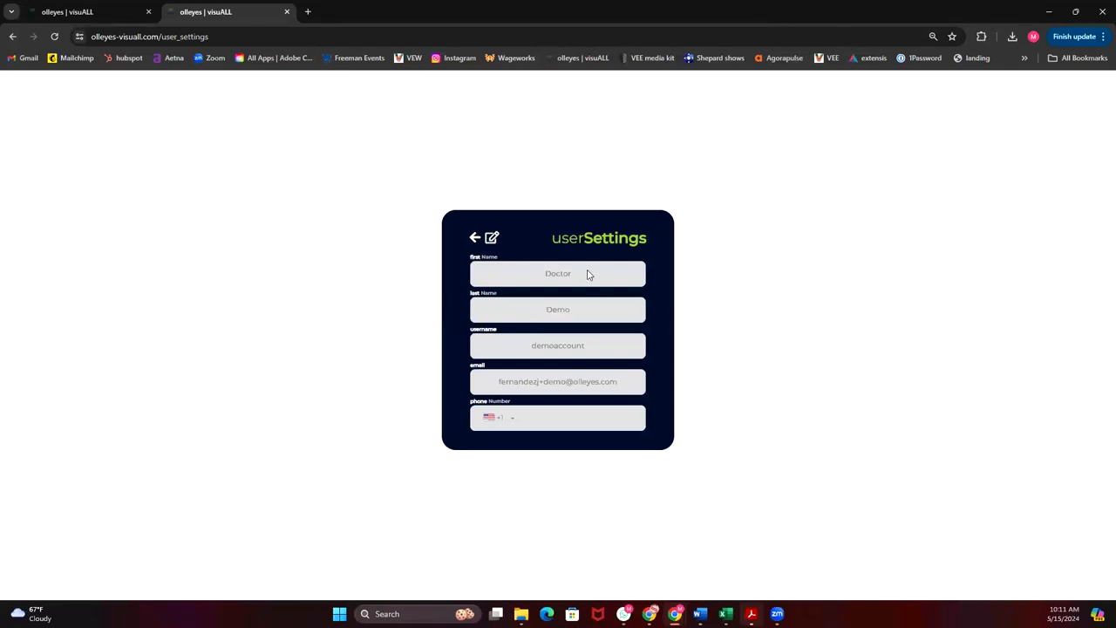
pyautogui.click(491, 240)
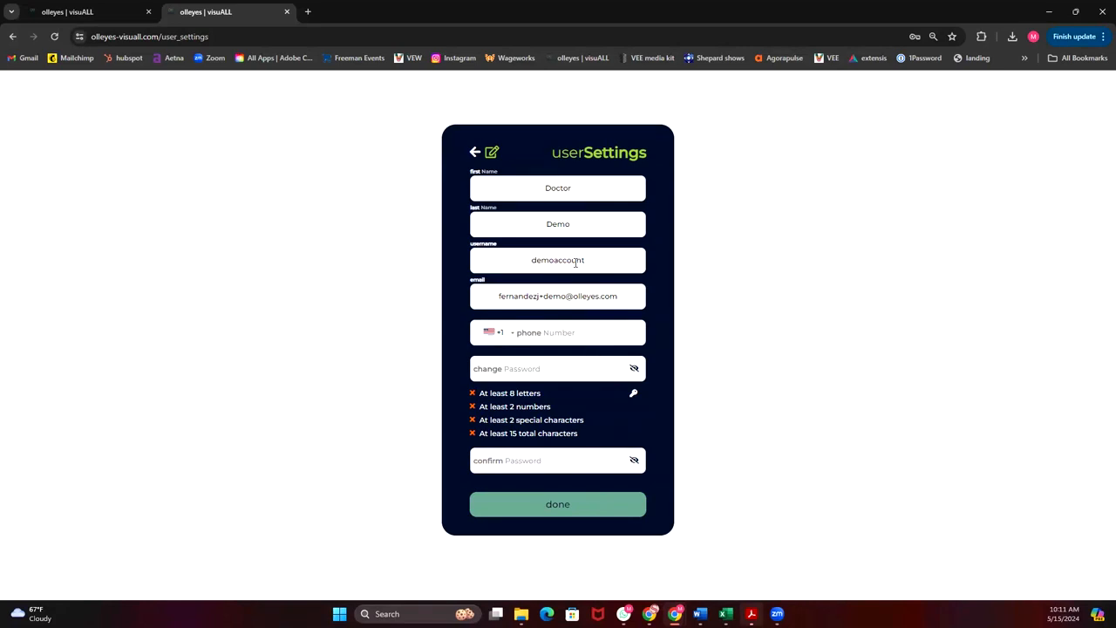
pyautogui.click(601, 259)
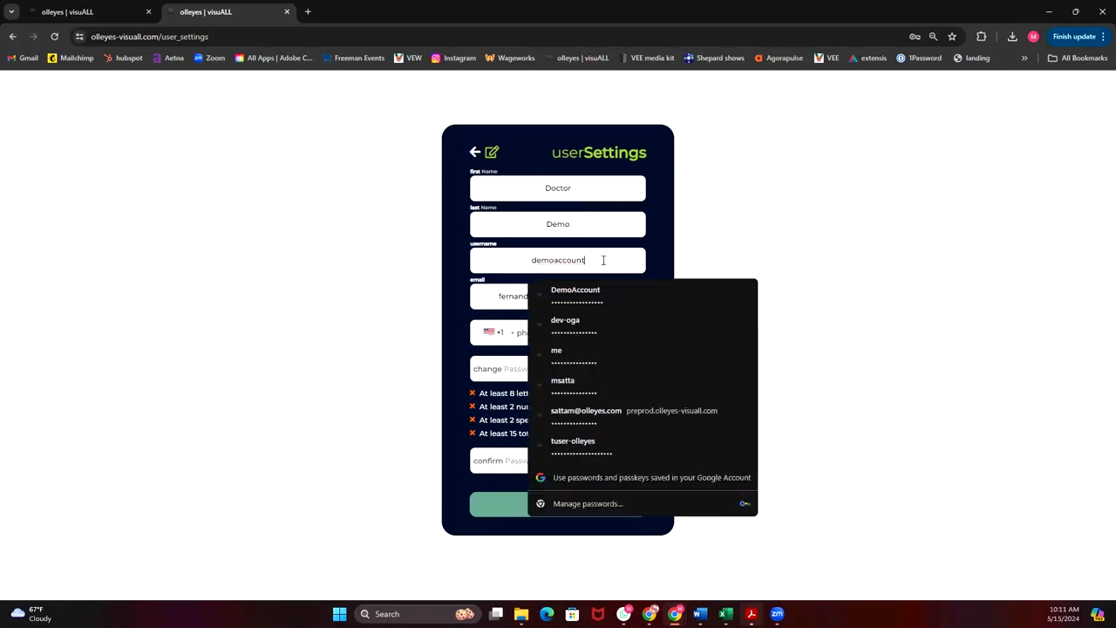
pyautogui.click(475, 152)
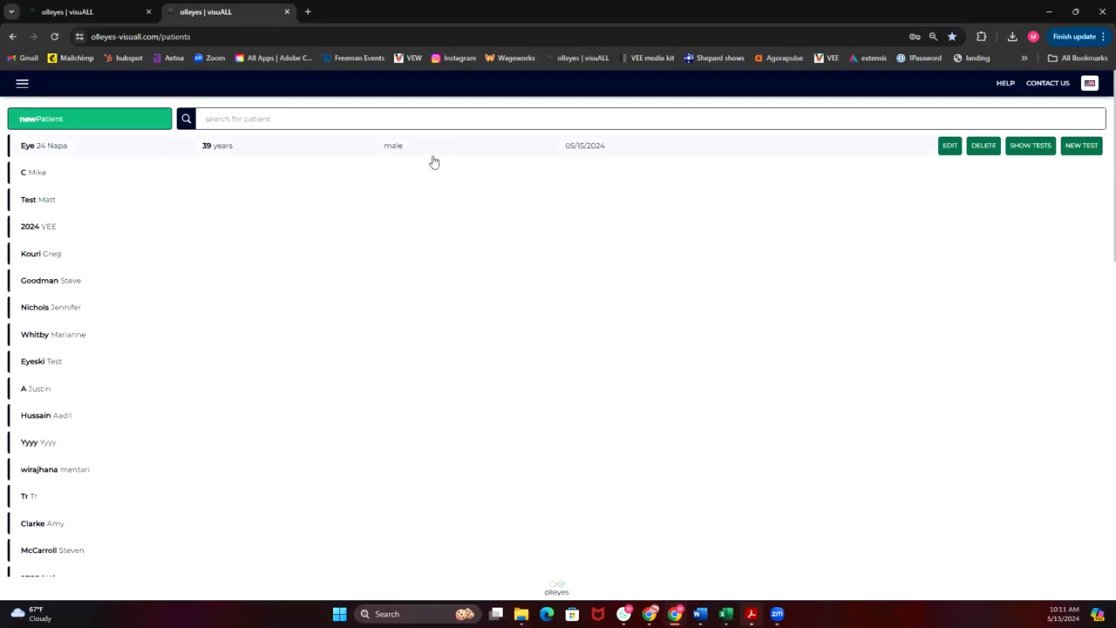
# Open the user preferences and show the default device choices for tests without selecting one.
pyautogui.click(22, 83)
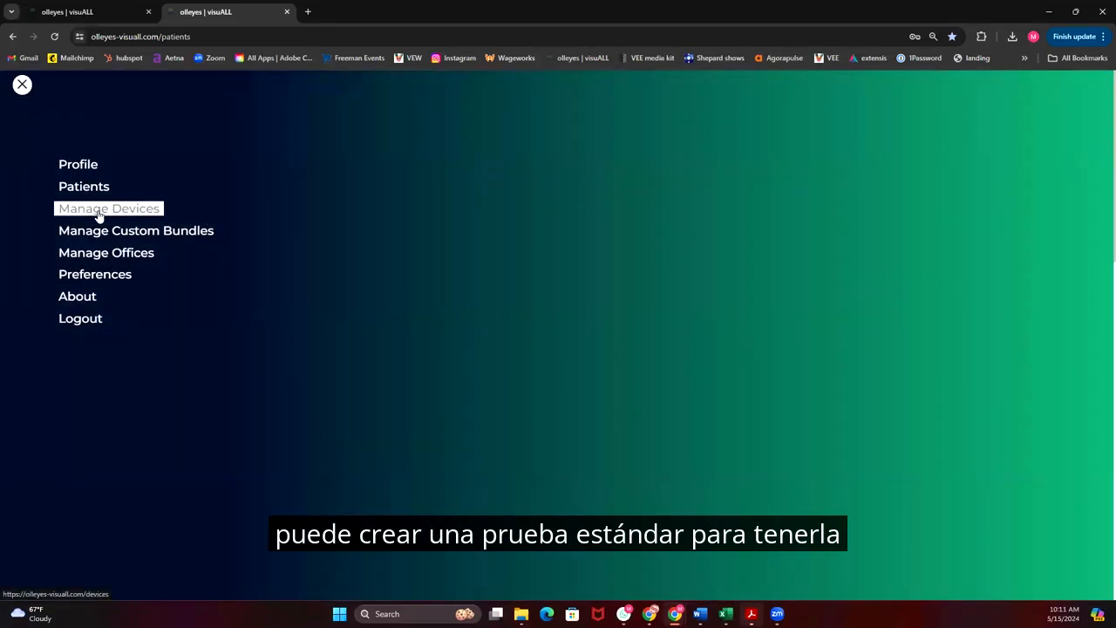
pyautogui.click(103, 276)
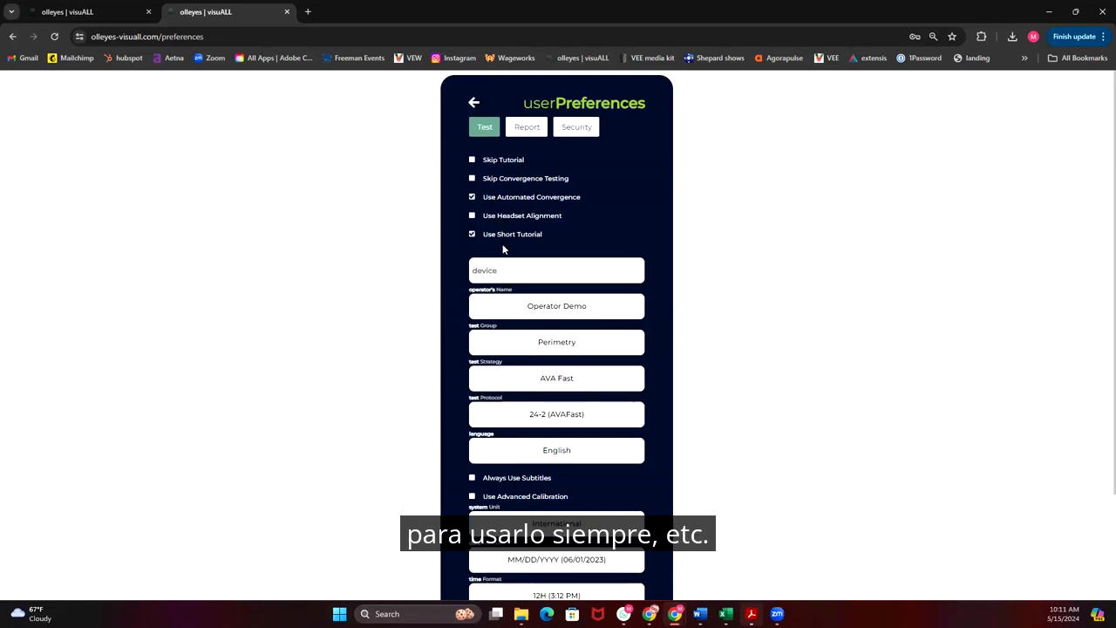
pyautogui.click(553, 274)
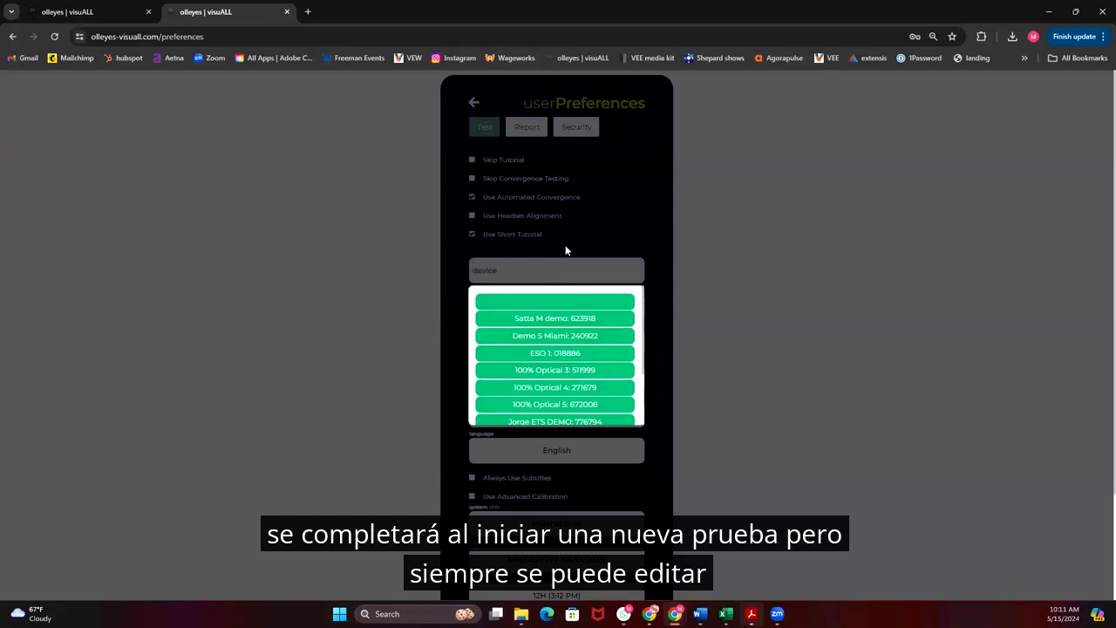
pyautogui.click(565, 250)
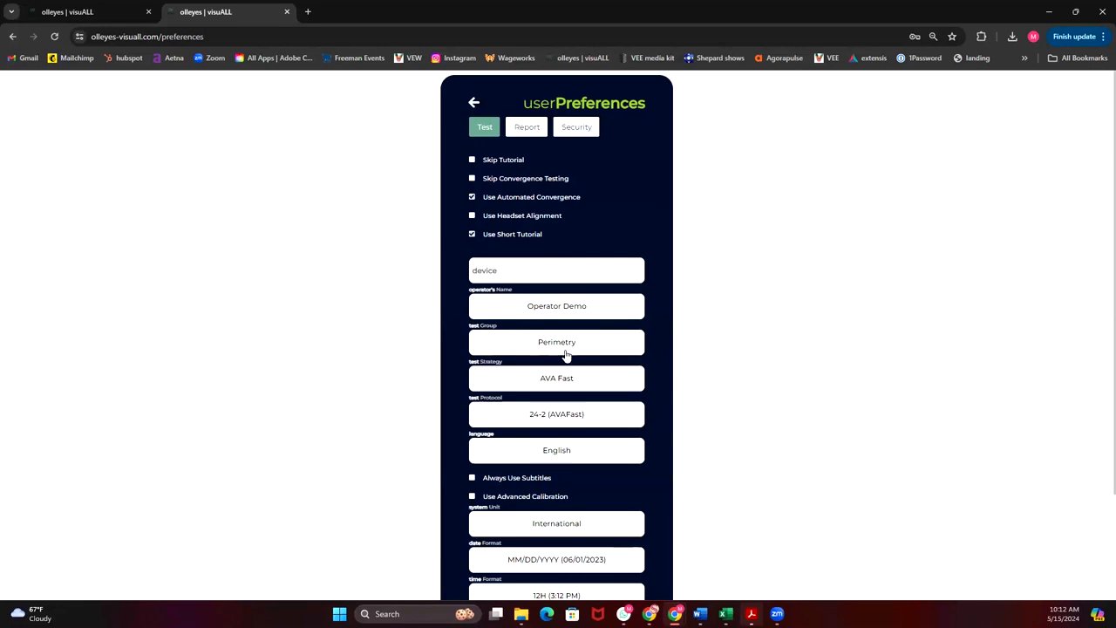
# Show the system unit and date format choices in the test preferences, and choose 12H as the time format.
pyautogui.scroll(-3, 579, 392)
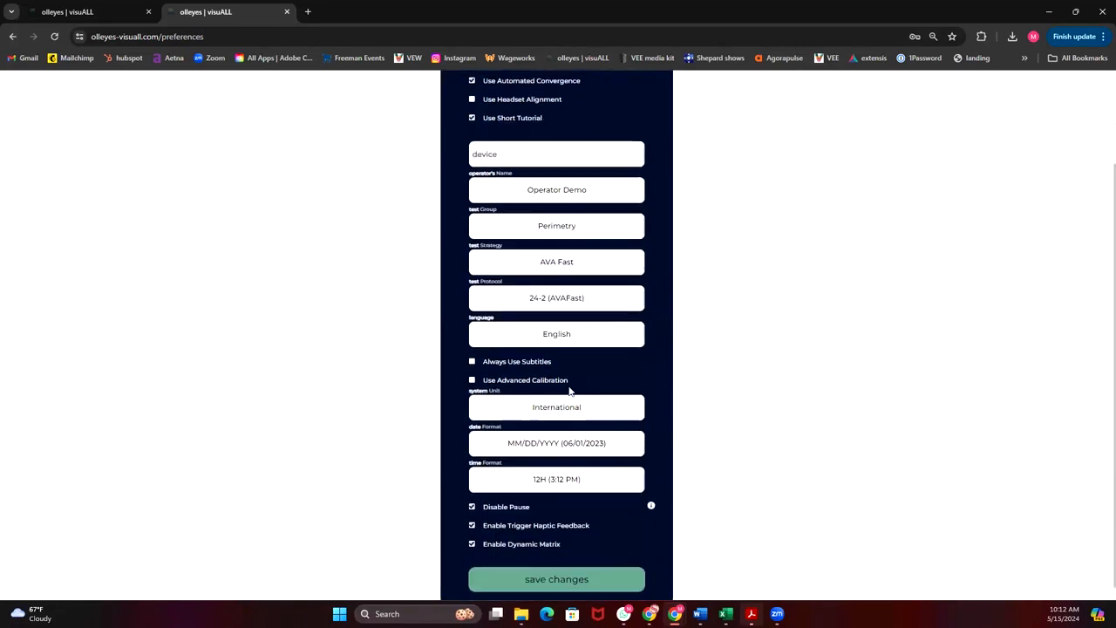
pyautogui.click(591, 393)
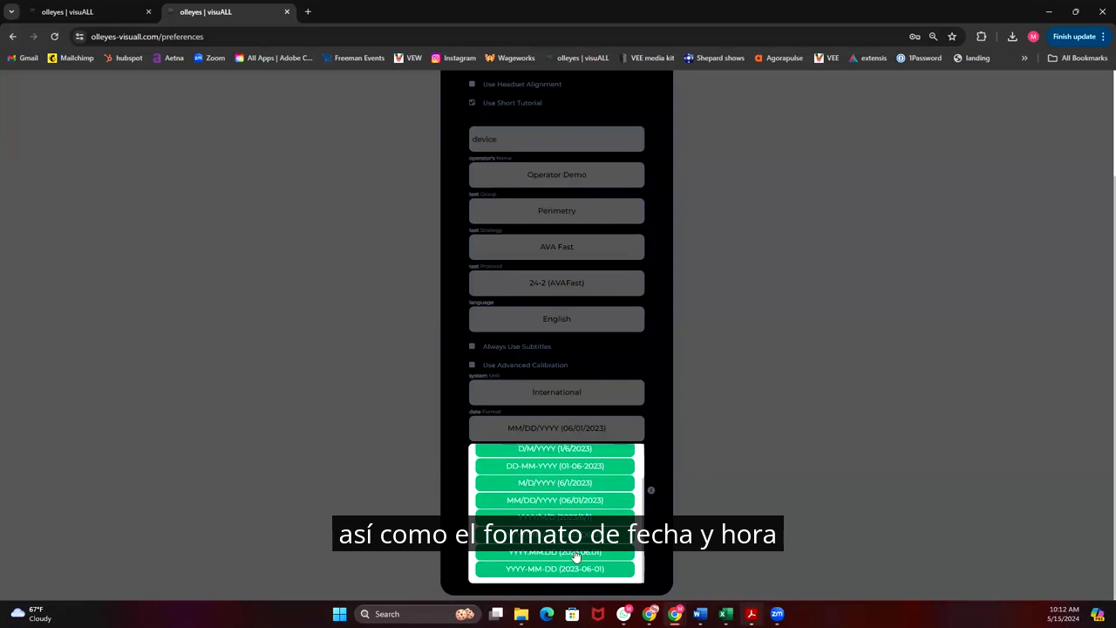
pyautogui.scroll(2, 577, 555)
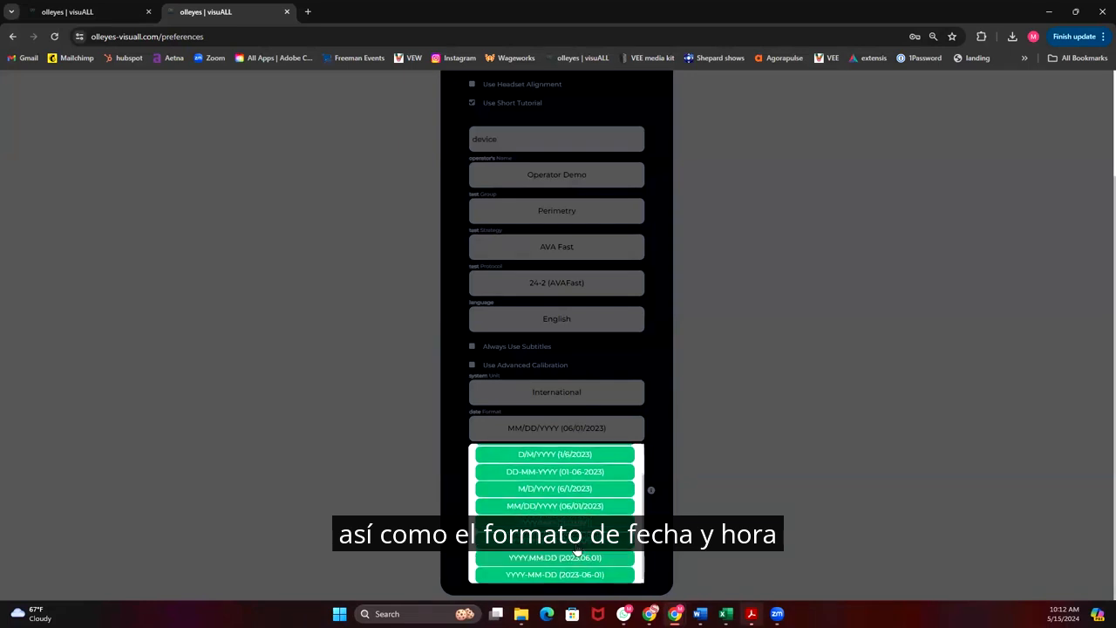
pyautogui.click(614, 427)
pyautogui.click(578, 463)
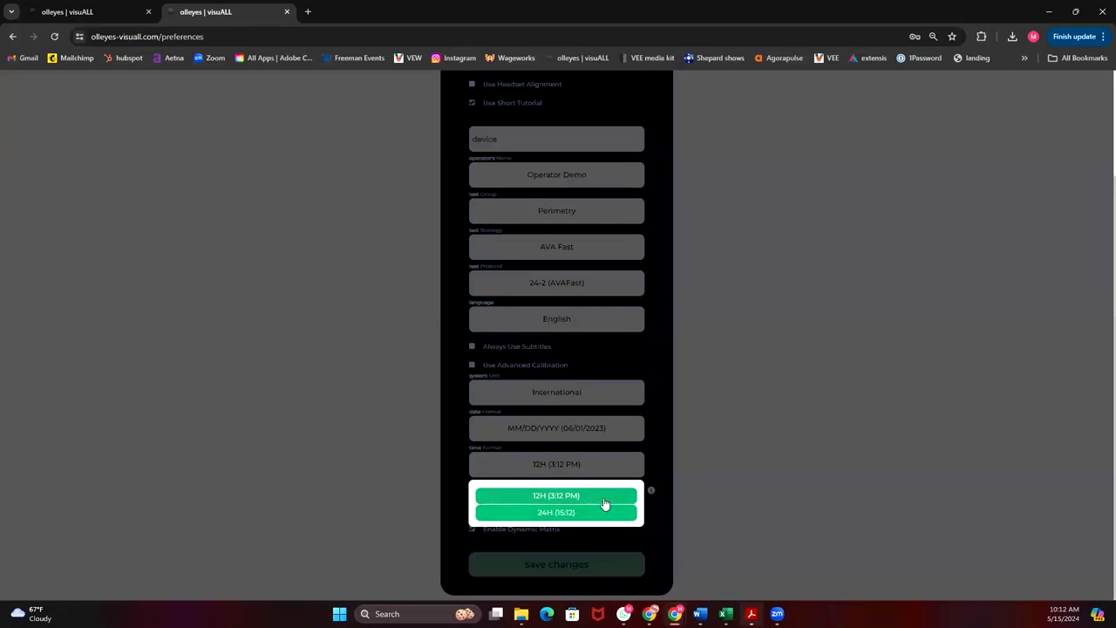
pyautogui.click(604, 499)
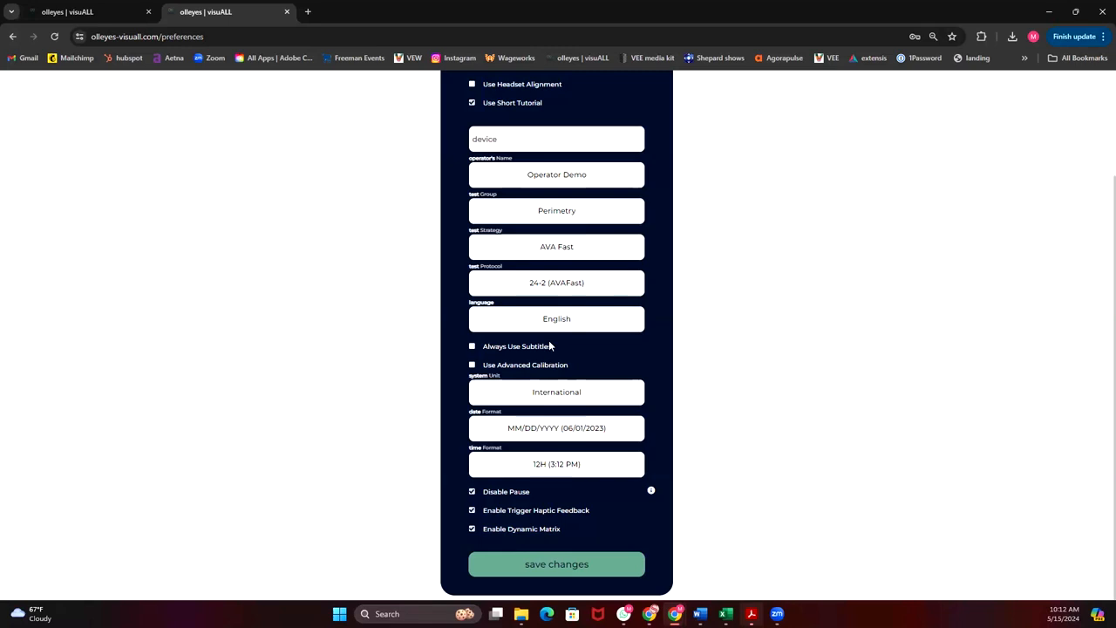
# Review the report preferences for EOMS appearance and threshold VF tests, and choose English as the report language.
pyautogui.scroll(3, 549, 340)
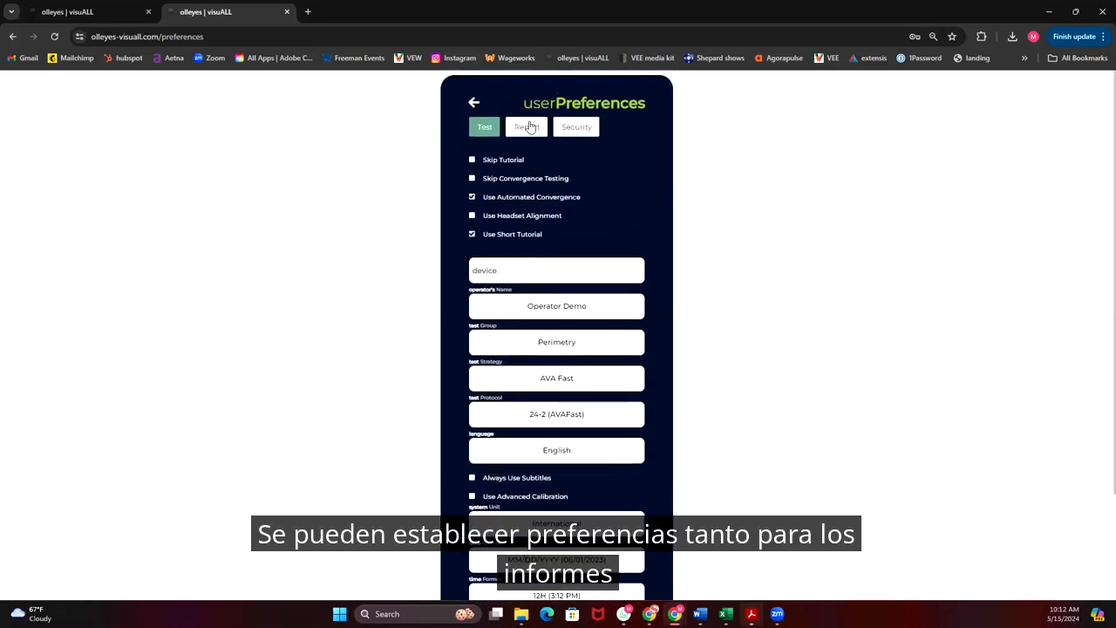
pyautogui.click(529, 128)
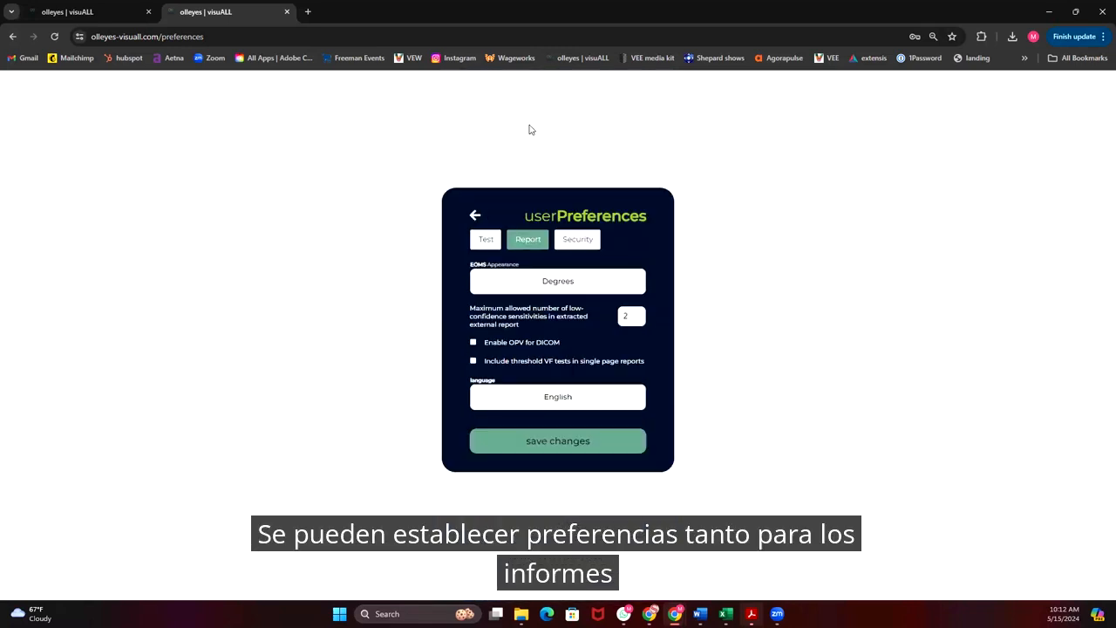
pyautogui.click(517, 280)
pyautogui.click(517, 281)
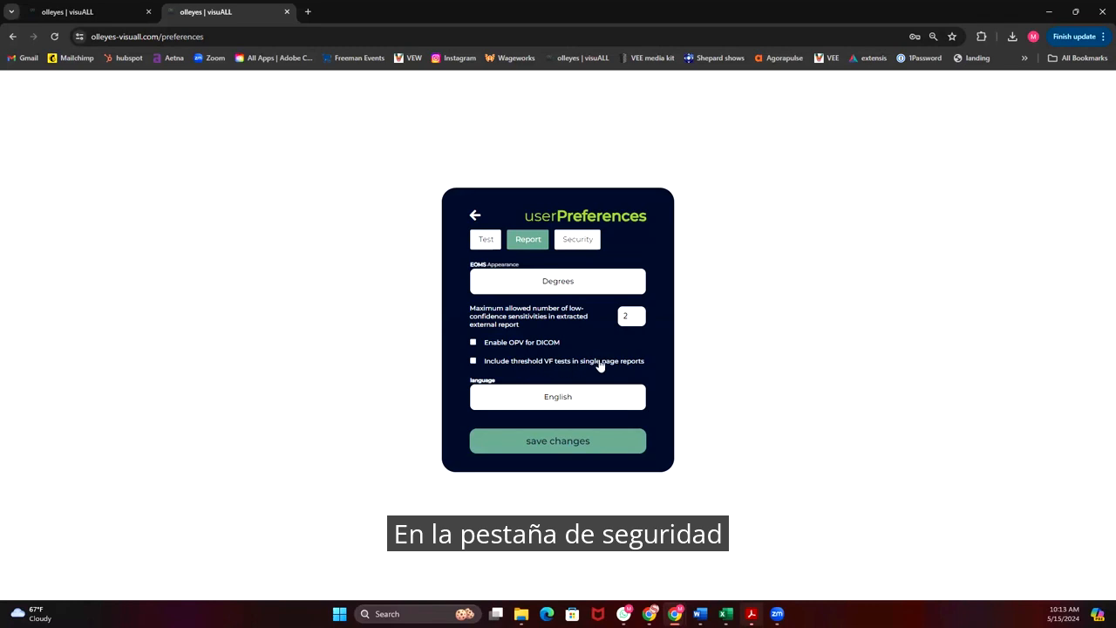
pyautogui.click(473, 361)
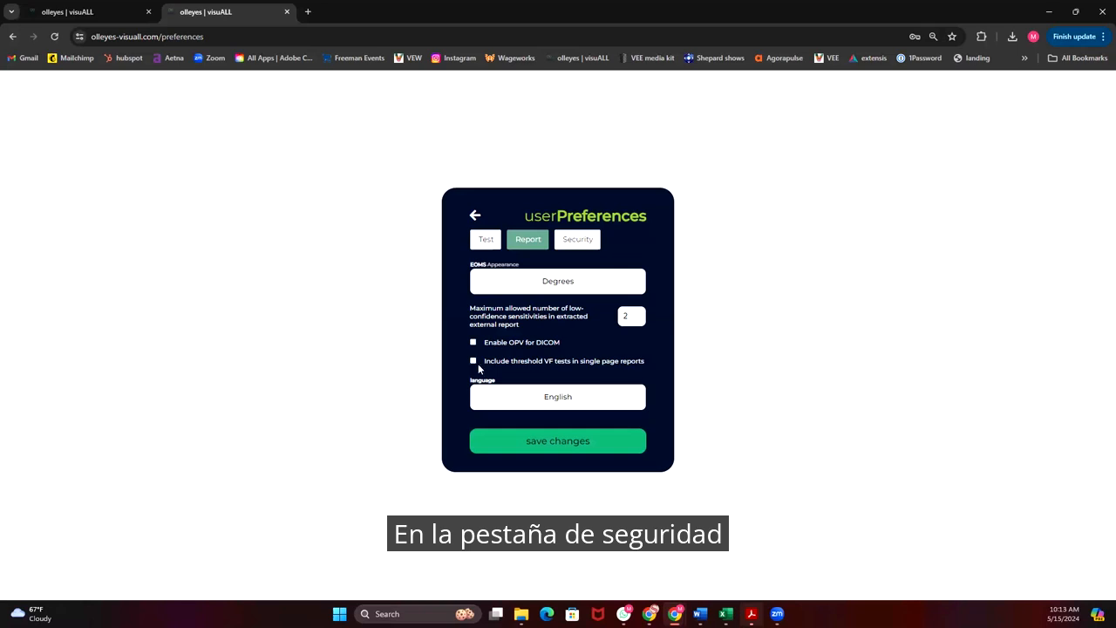
pyautogui.click(534, 398)
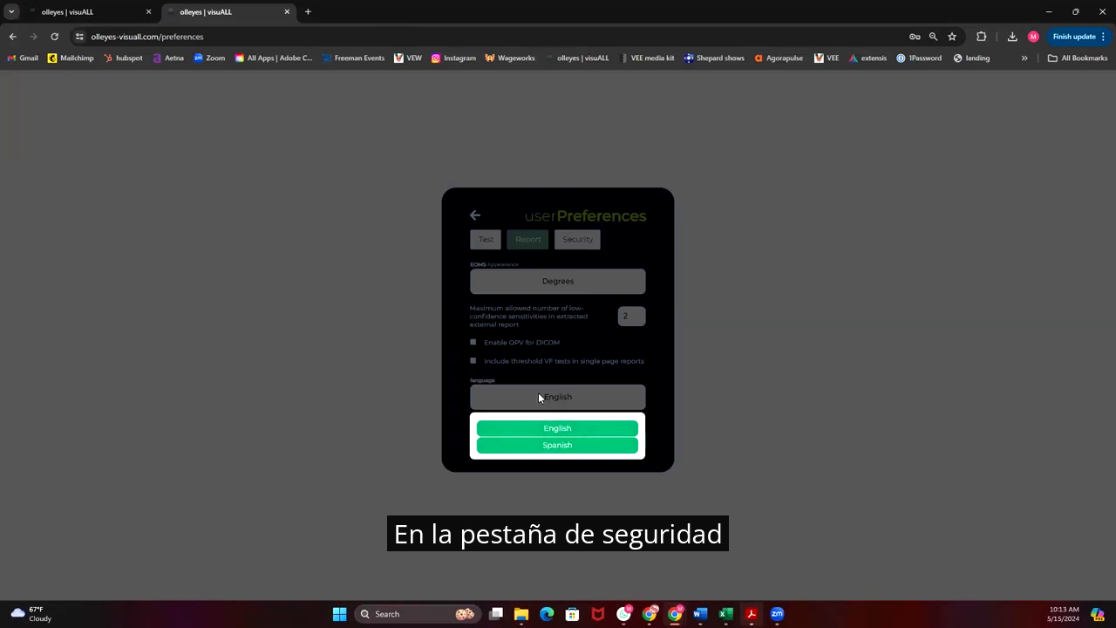
pyautogui.click(561, 429)
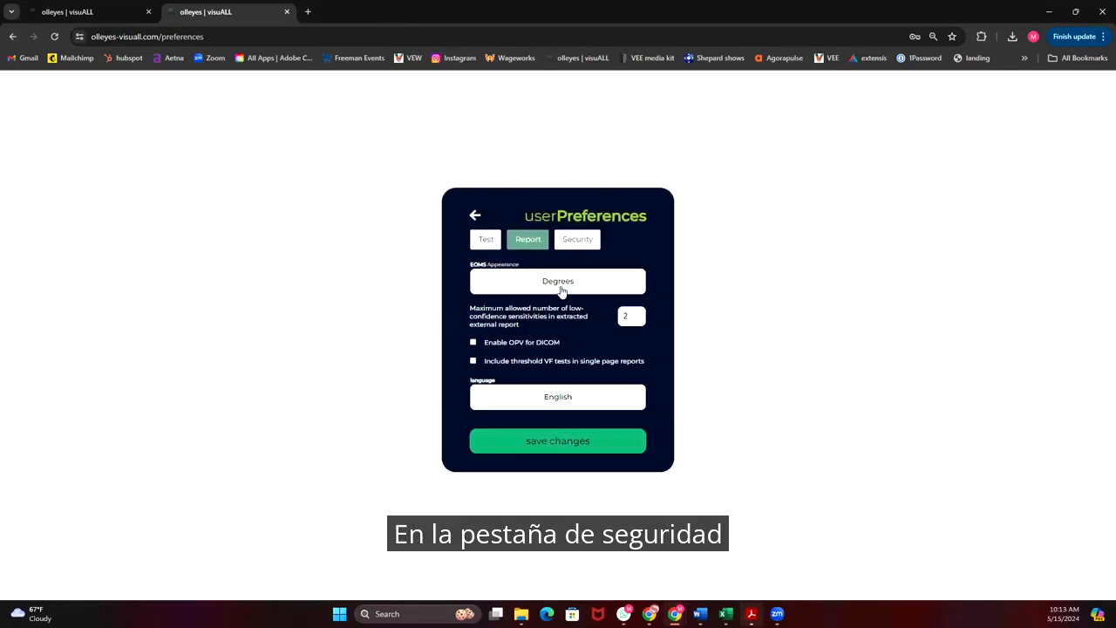
# Examine the security preferences for authentication and office group access, and leave the preferences without saving.
pyautogui.click(576, 241)
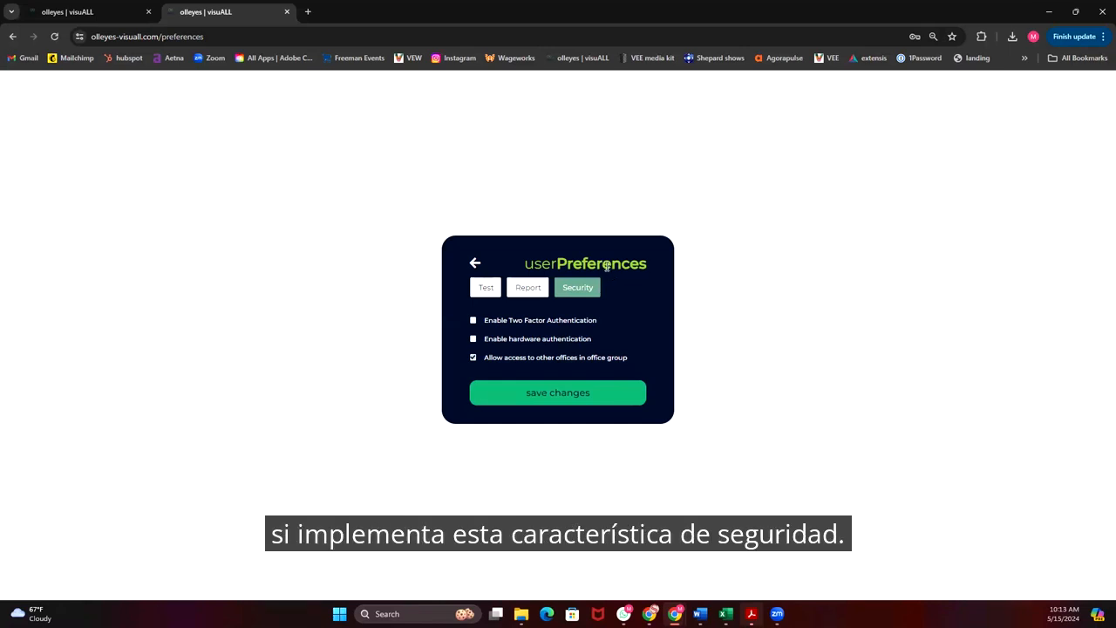
pyautogui.click(475, 266)
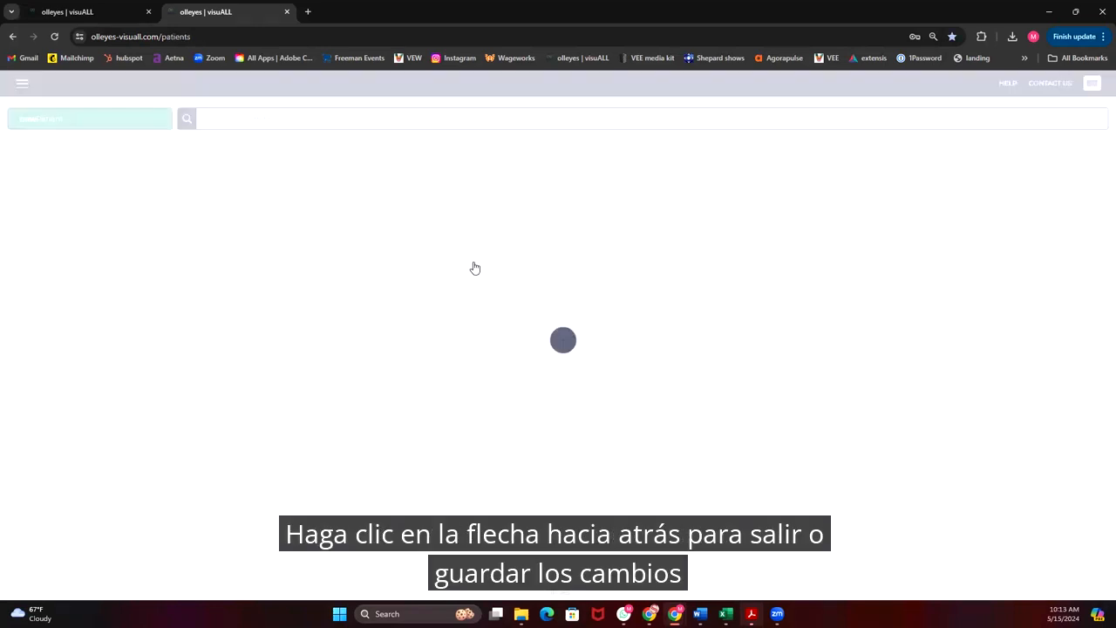